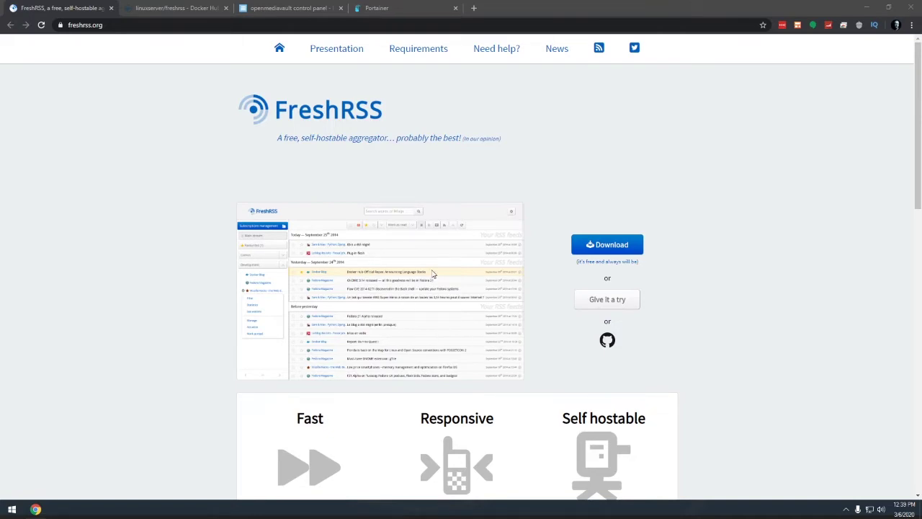
Step: Close the FreshRSS homepage and copy the linuxserver/freshrss docker-compose example on Docker Hub
{"action": "scroll", "coordinate": [397, 266], "scroll_direction": "down", "scroll_amount": 6}
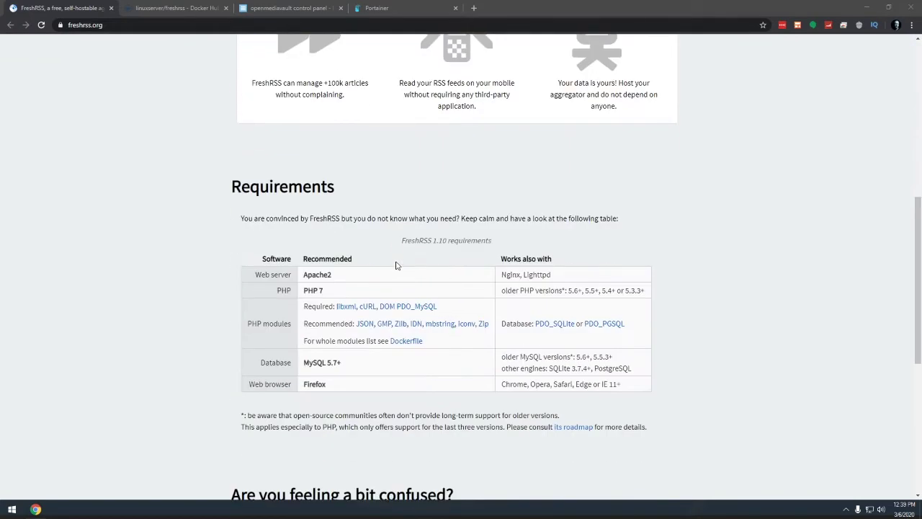
{"action": "scroll", "coordinate": [383, 255], "scroll_direction": "up", "scroll_amount": 5}
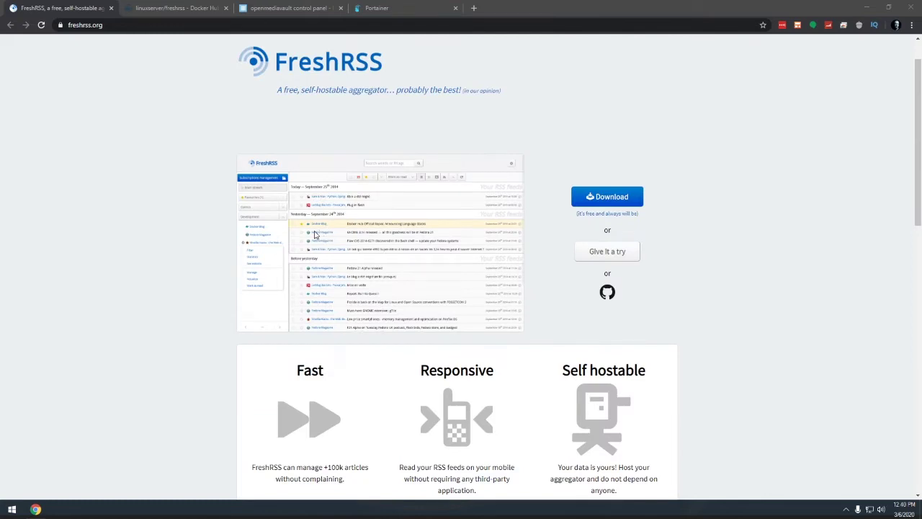
{"action": "scroll", "coordinate": [321, 235], "scroll_direction": "up", "scroll_amount": 1}
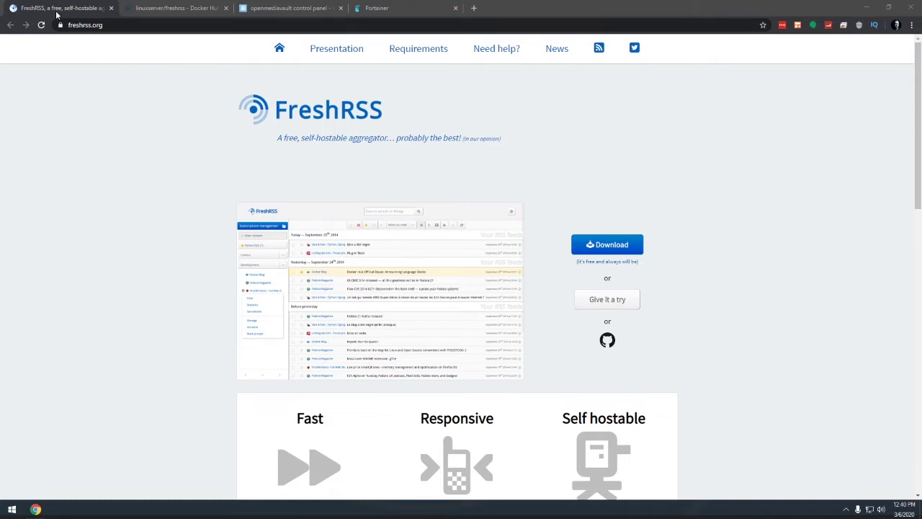
{"action": "middle_click", "coordinate": [56, 14]}
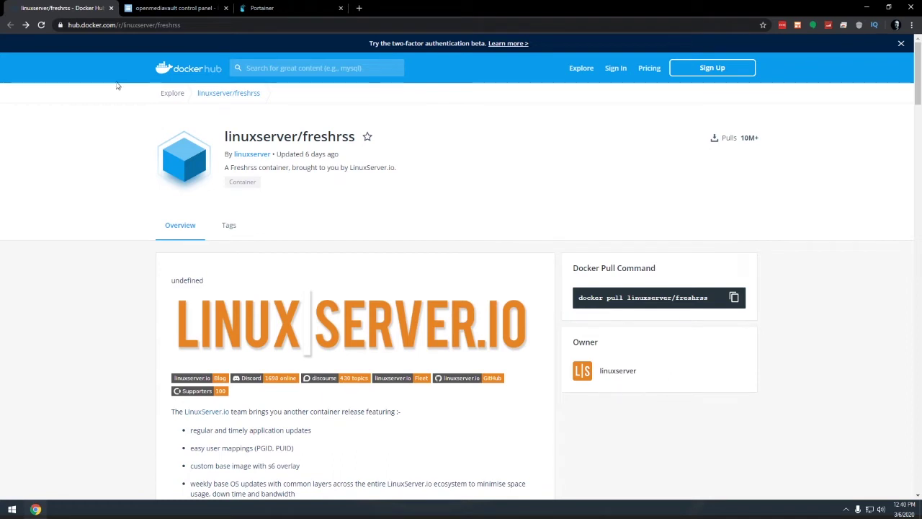
{"action": "scroll", "coordinate": [139, 148], "scroll_direction": "down", "scroll_amount": 5}
{"action": "scroll", "coordinate": [139, 148], "scroll_direction": "down", "scroll_amount": 9}
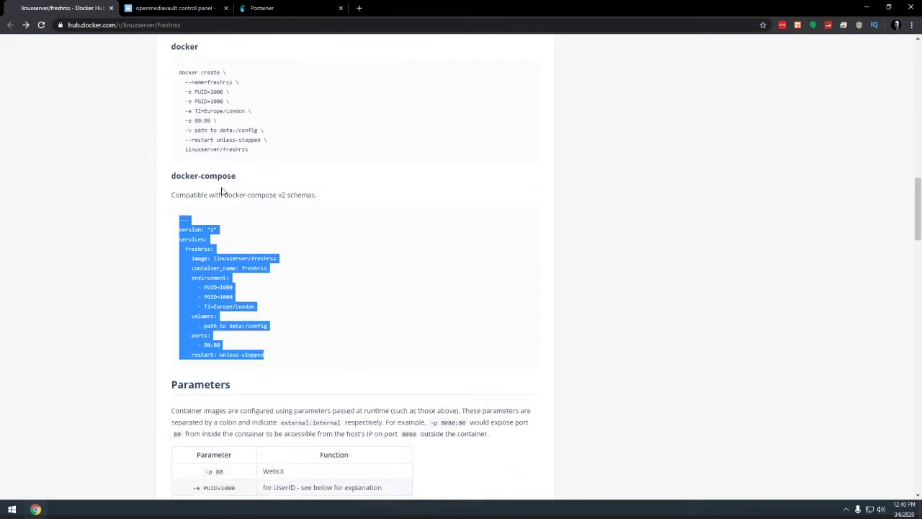
{"action": "right_click", "coordinate": [206, 300]}
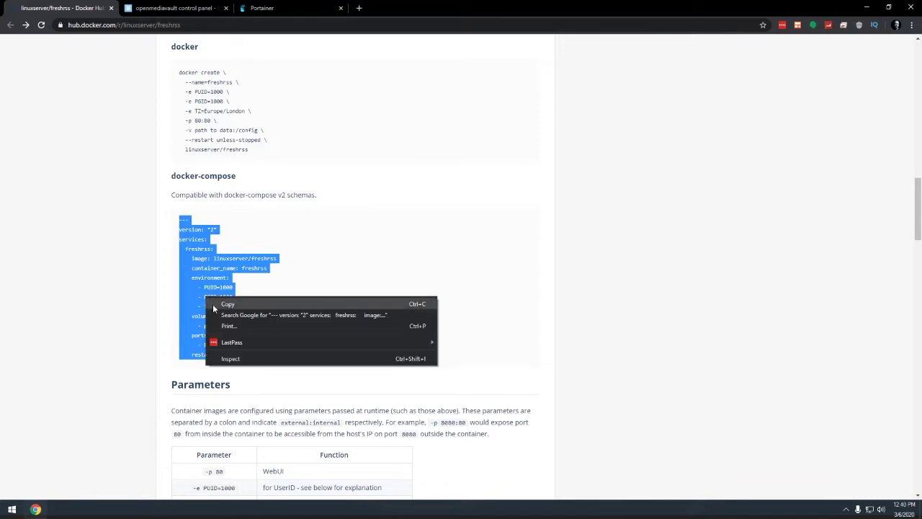
{"action": "left_click", "coordinate": [228, 304]}
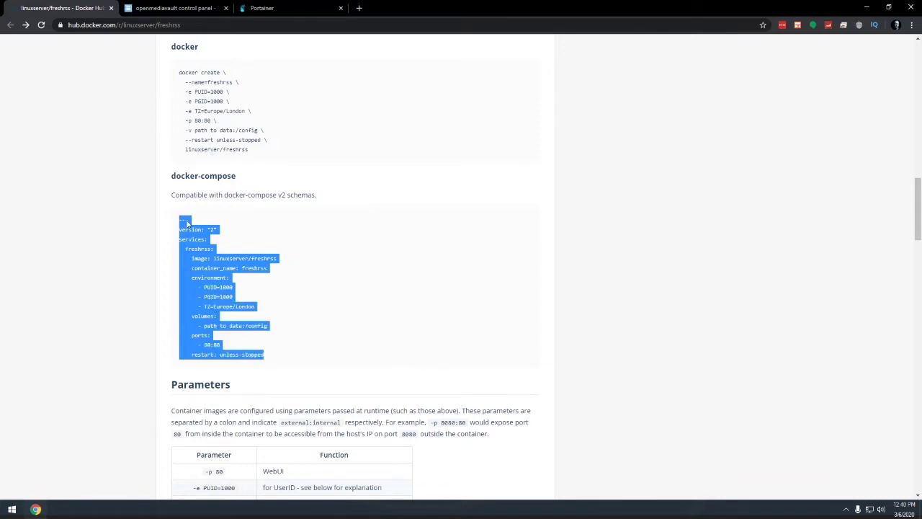
Step: Start a new Portainer stack and paste the freshrss docker-compose definition into its web editor
{"action": "left_click", "coordinate": [262, 9]}
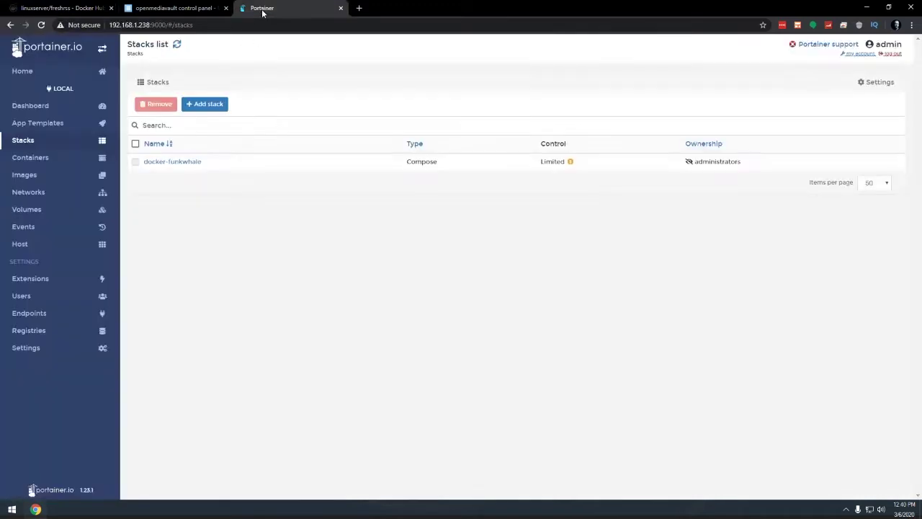
{"action": "left_click", "coordinate": [31, 73]}
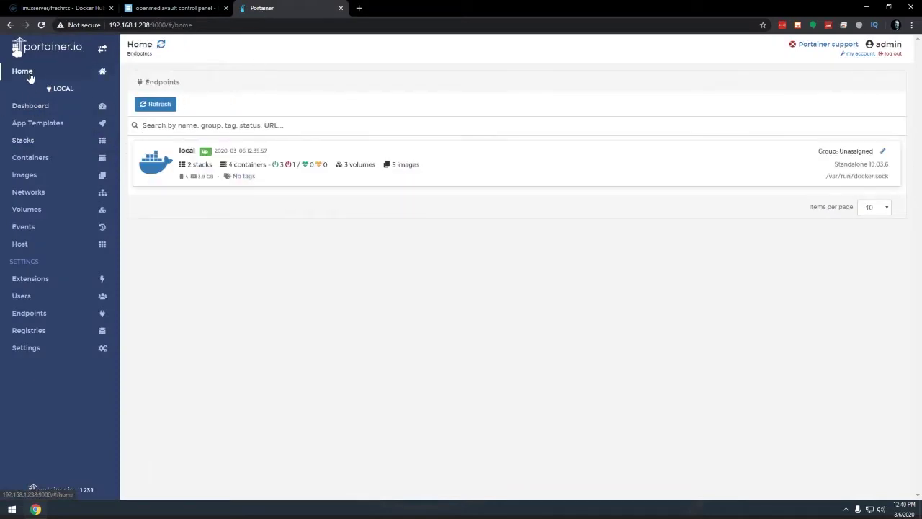
{"action": "left_click", "coordinate": [23, 141]}
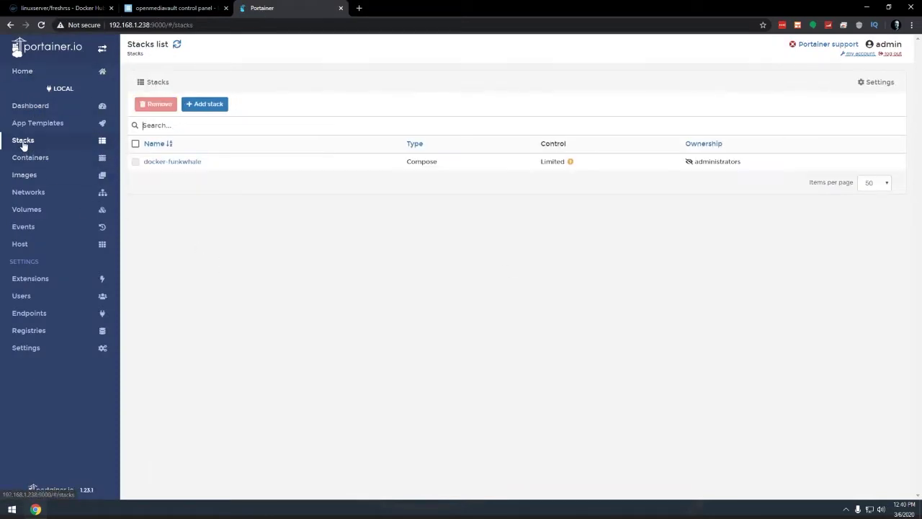
{"action": "left_click", "coordinate": [212, 104]}
{"action": "left_click", "coordinate": [247, 335]}
{"action": "key", "text": "ctrl+v"}
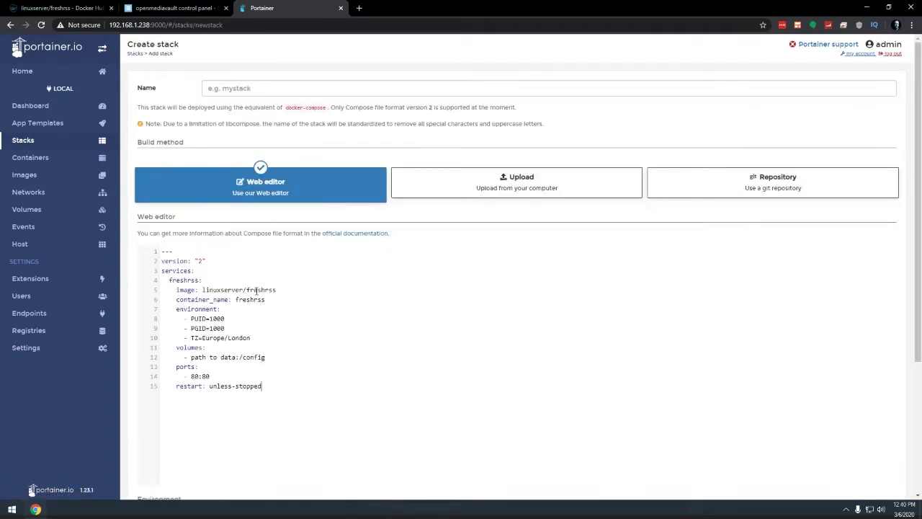
Step: Name the stack freshrss and review the compose file's PUID and PGID settings
{"action": "double_click", "coordinate": [256, 290]}
{"action": "left_click", "coordinate": [238, 88]}
{"action": "key", "text": "ctrl+v"}
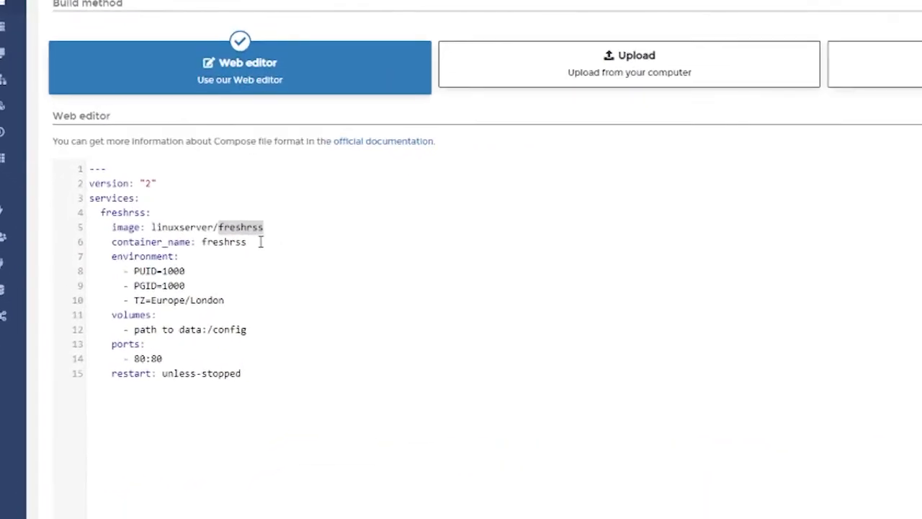
{"action": "left_click_drag", "start_coordinate": [200, 256], "coordinate": [88, 167]}
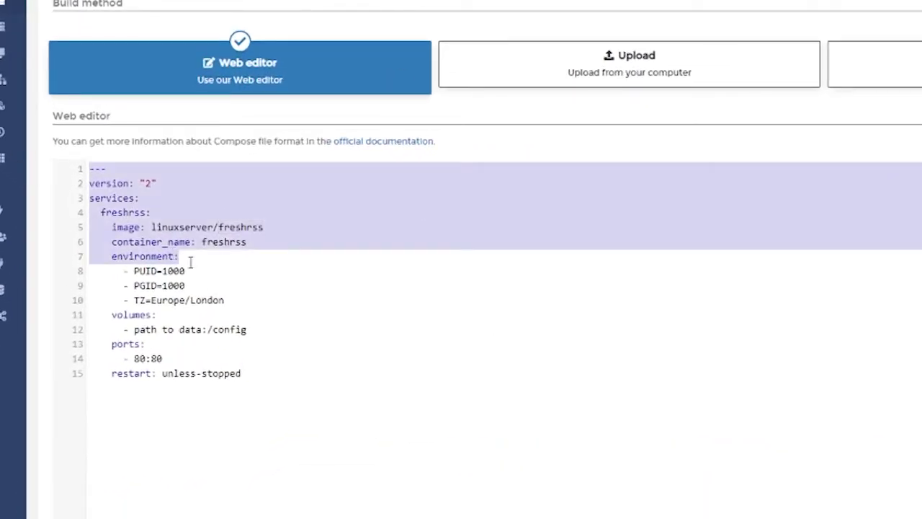
{"action": "double_click", "coordinate": [137, 271]}
{"action": "left_click_drag", "start_coordinate": [134, 286], "coordinate": [188, 286]}
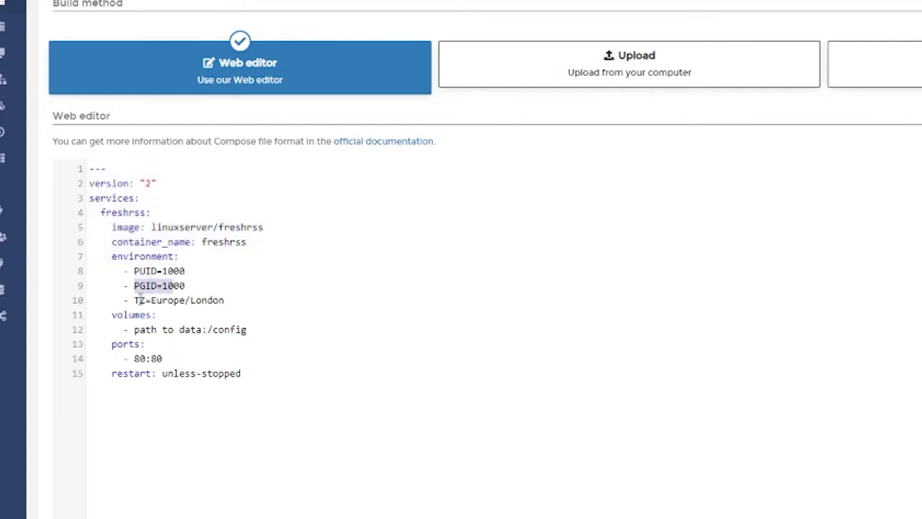
{"action": "left_click", "coordinate": [153, 287]}
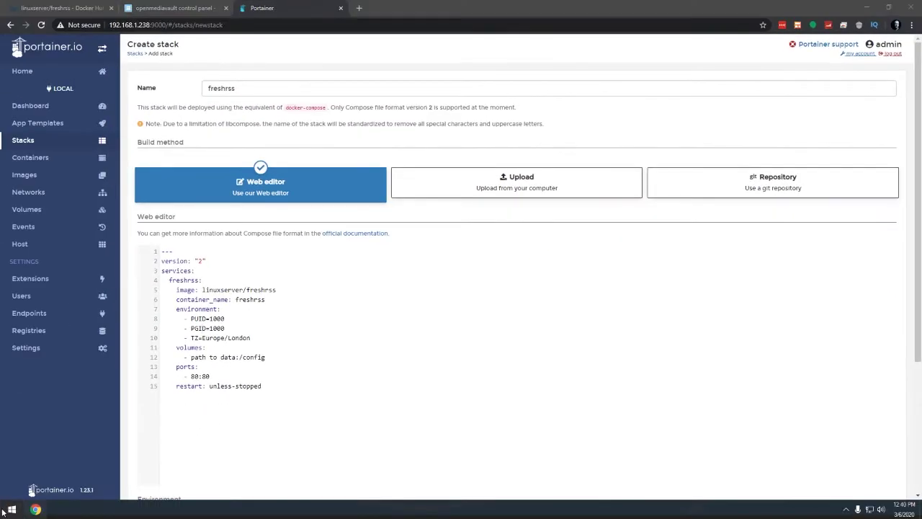
Step: Open an SSH session in PuTTY to the server at 192.168.1.238
{"action": "left_click", "coordinate": [3, 511]}
{"action": "left_click", "coordinate": [2, 510]}
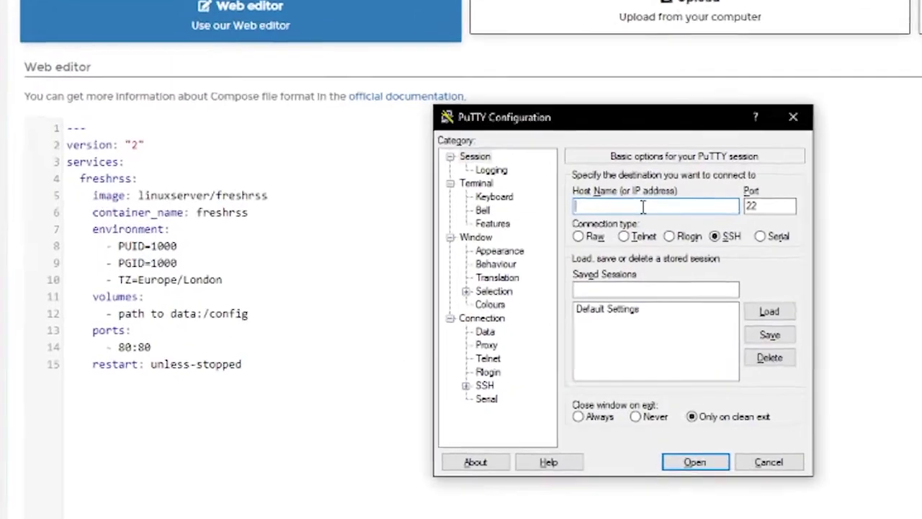
{"action": "type", "text": "192.168.1"}
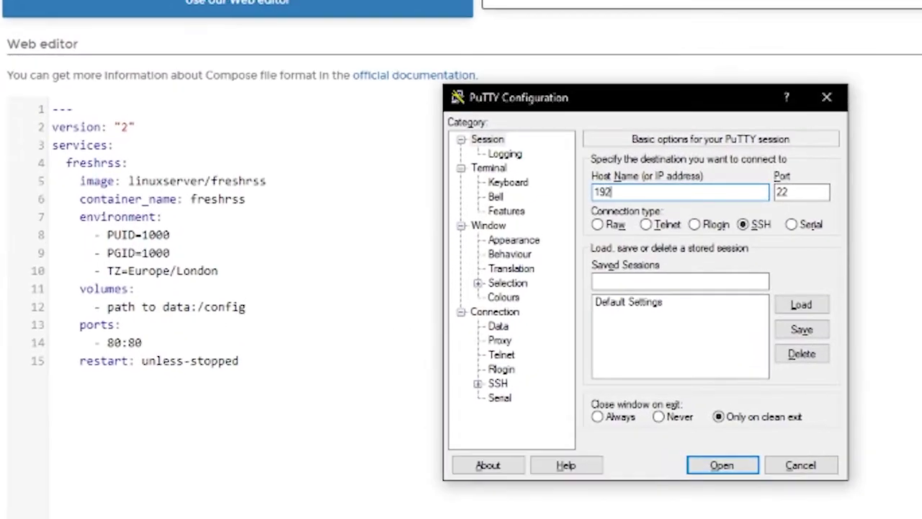
{"action": "type", "text": ".238"}
{"action": "left_click", "coordinate": [731, 467]}
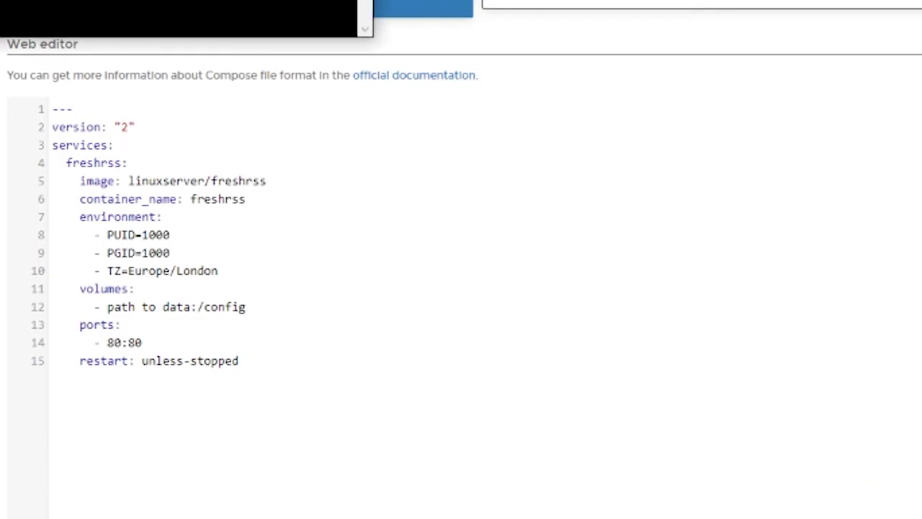
{"action": "left_click_drag", "start_coordinate": [187, 18], "coordinate": [838, 104]}
Step: Log in as root and run id admin to get uid 998 and gid 100
{"action": "type", "text": "root"}
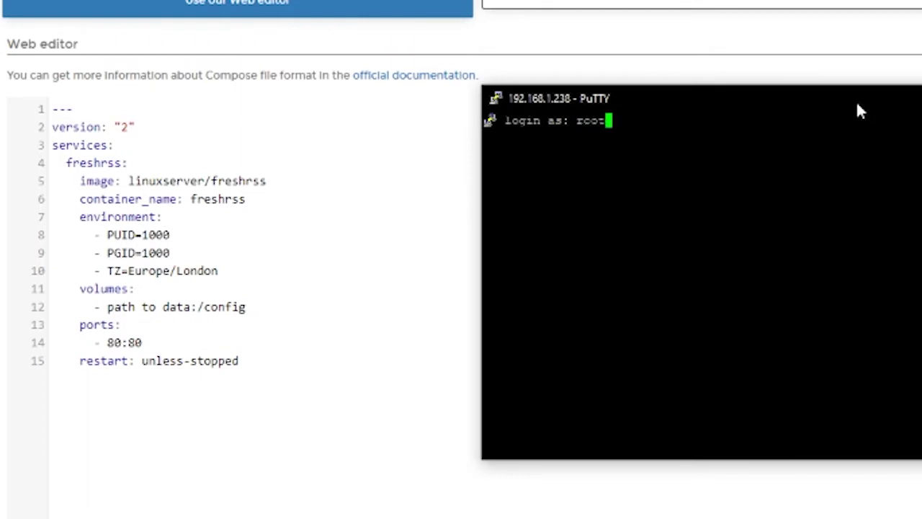
{"action": "key", "text": "Return"}
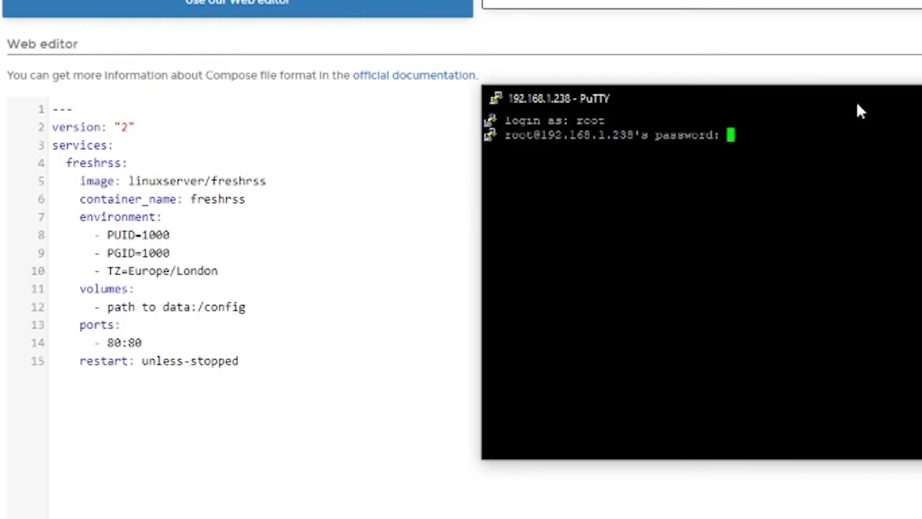
{"action": "key", "text": "Return"}
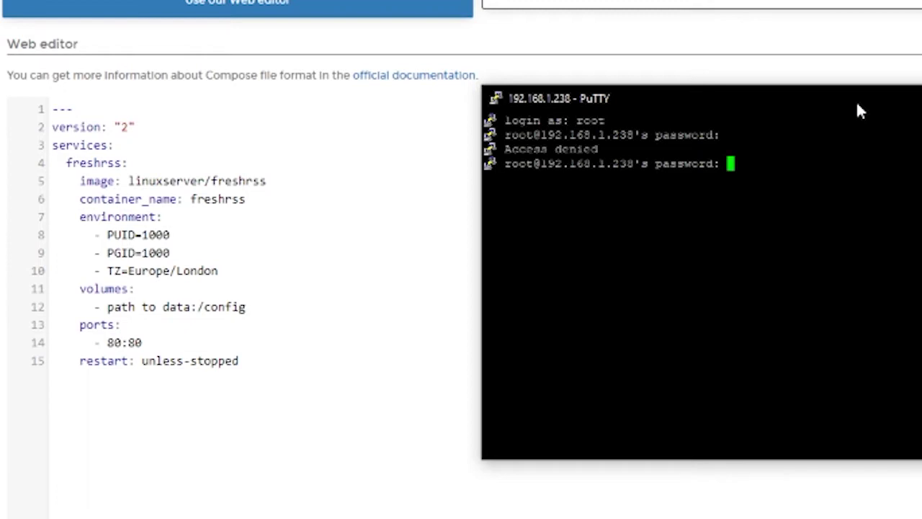
{"action": "key", "text": "Return"}
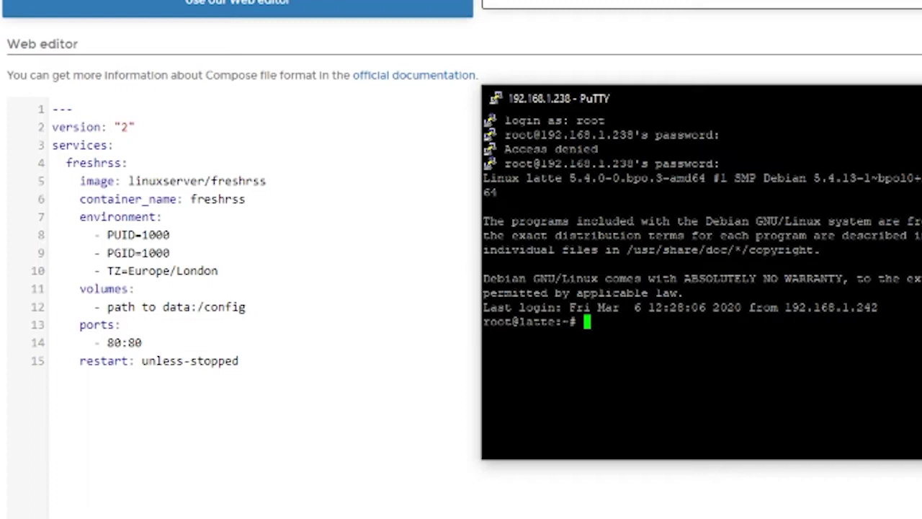
{"action": "type", "text": "id admin"}
{"action": "key", "text": "Return"}
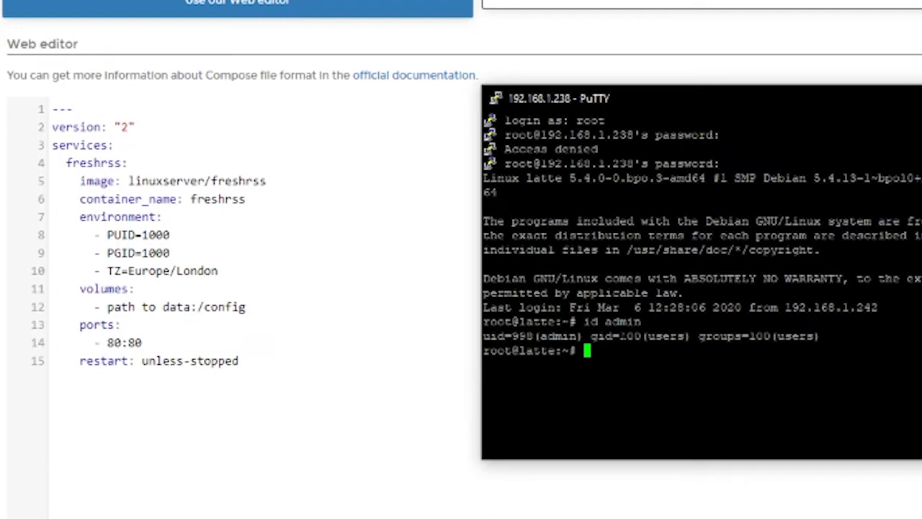
Step: Set PUID to 998 and PGID to 100, and replace Europe/London with America/Denver
{"action": "left_click", "coordinate": [442, 214]}
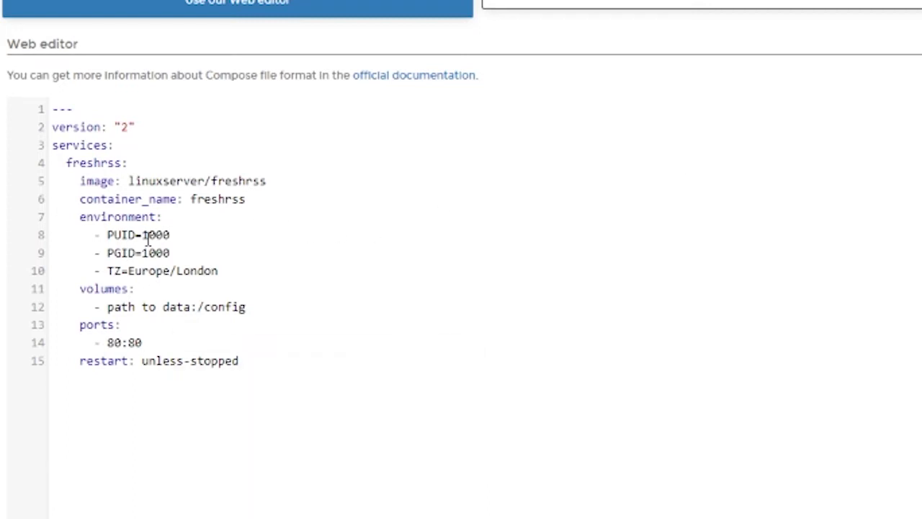
{"action": "double_click", "coordinate": [152, 236]}
{"action": "type", "text": "998"}
{"action": "key", "text": "Down"}
{"action": "key", "text": "BackSpace"}
{"action": "key", "text": "Down"}
{"action": "key", "text": "ctrl+Left"}
{"action": "key", "text": "shift+End"}
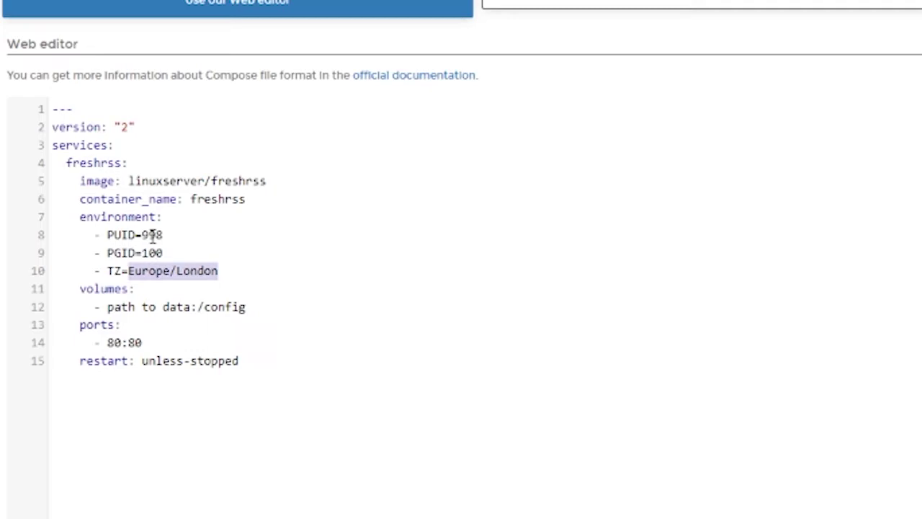
{"action": "type", "text": "America/"}
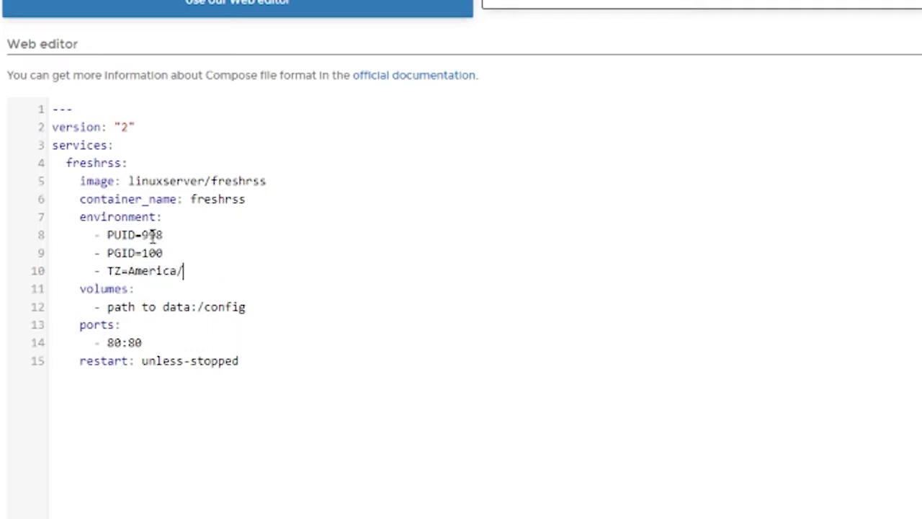
{"action": "type", "text": "Denver"}
Step: Show OpenMediaVault's Shared Folders and select Config at /srv/dev-disk-by-label-Files/Config
{"action": "left_click", "coordinate": [177, 7]}
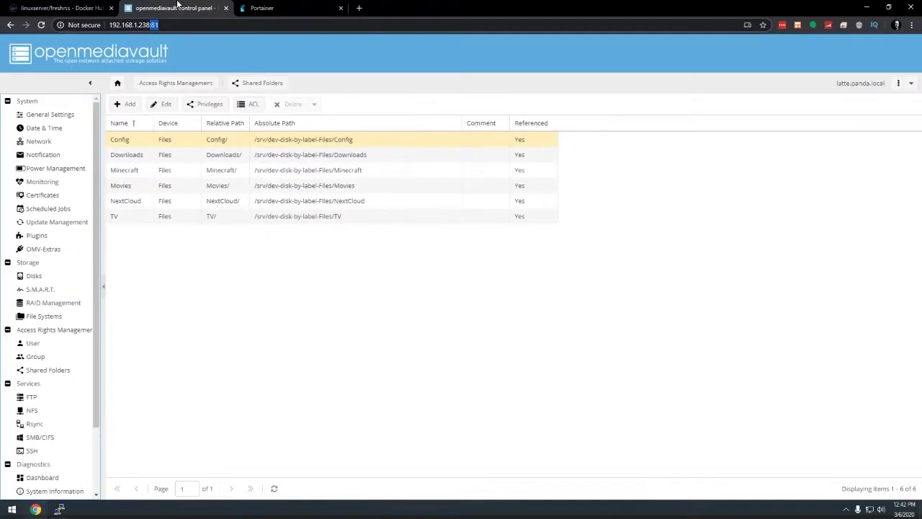
{"action": "left_click", "coordinate": [237, 255]}
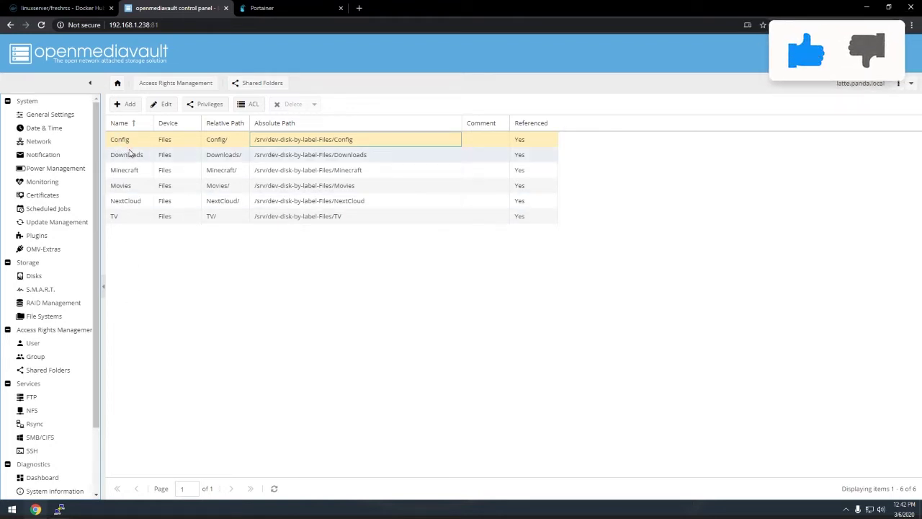
{"action": "left_click", "coordinate": [42, 369]}
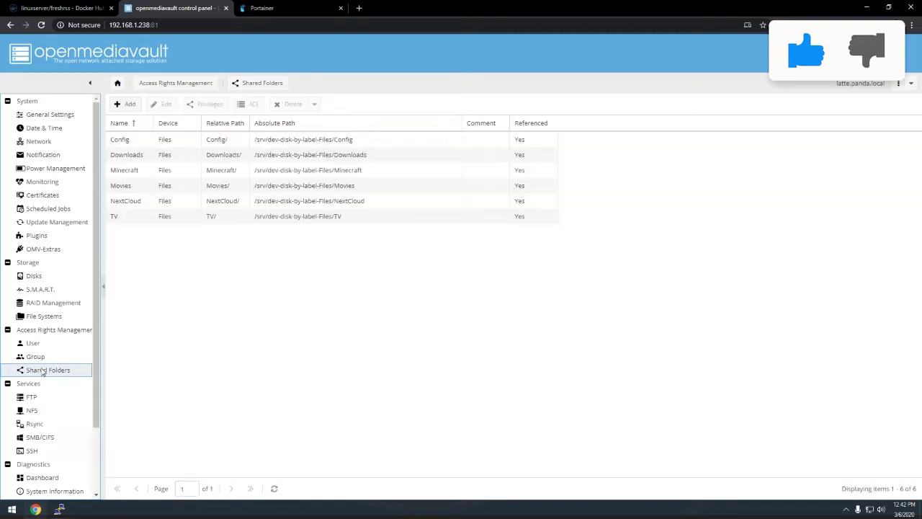
{"action": "left_click", "coordinate": [122, 142]}
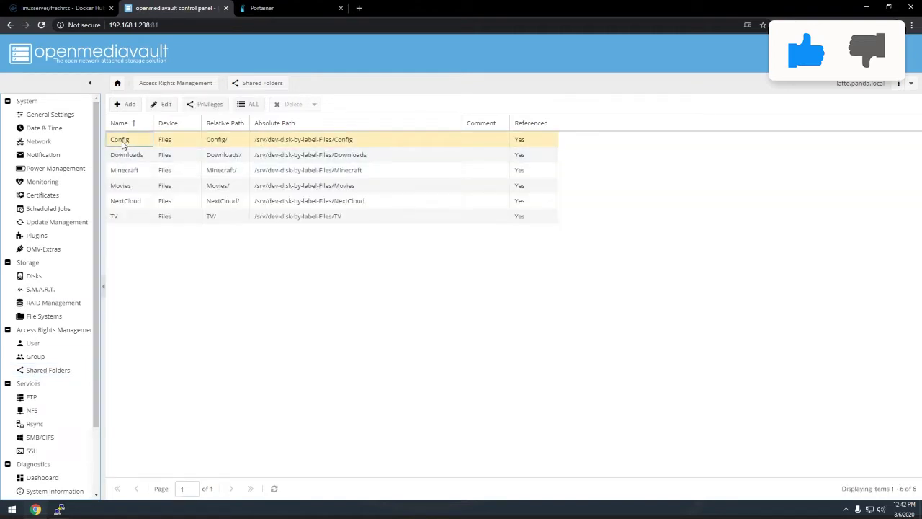
Step: Review the existing SMB/CIFS shares and the Add share options, then cancel without adding one
{"action": "left_click", "coordinate": [39, 439]}
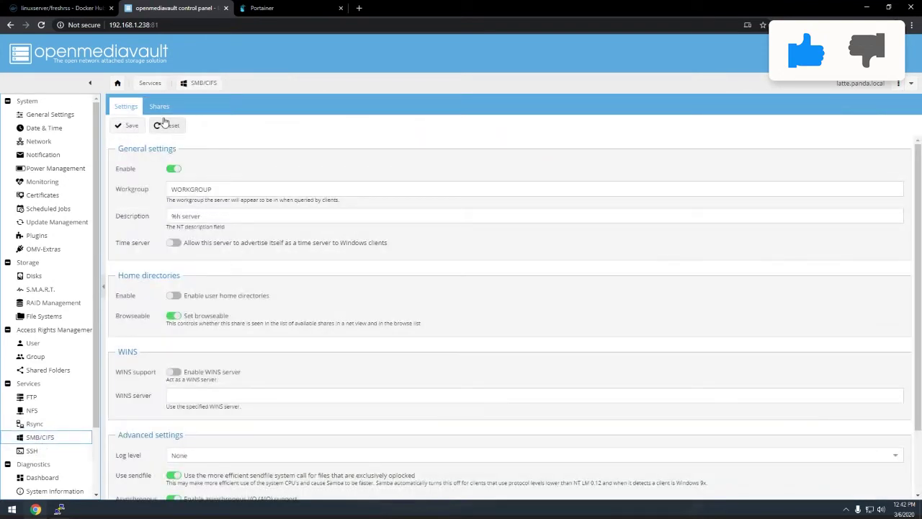
{"action": "left_click", "coordinate": [159, 108]}
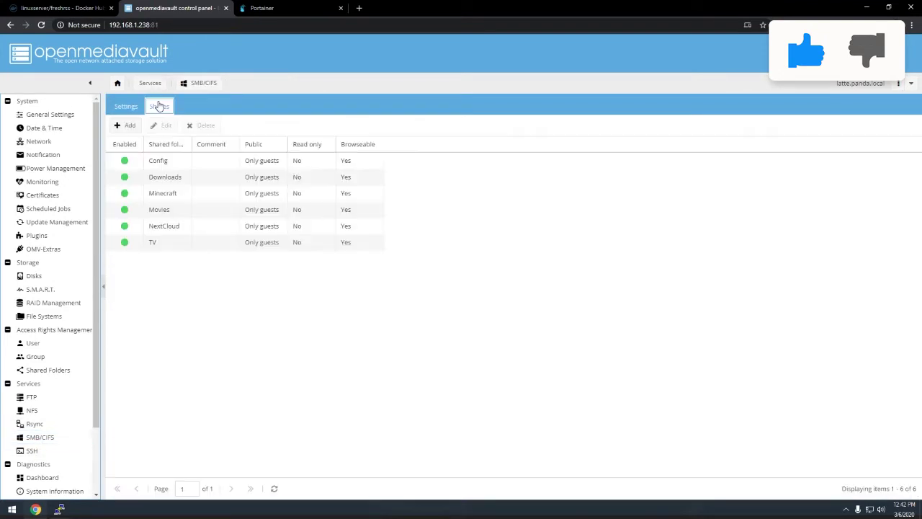
{"action": "left_click", "coordinate": [129, 126]}
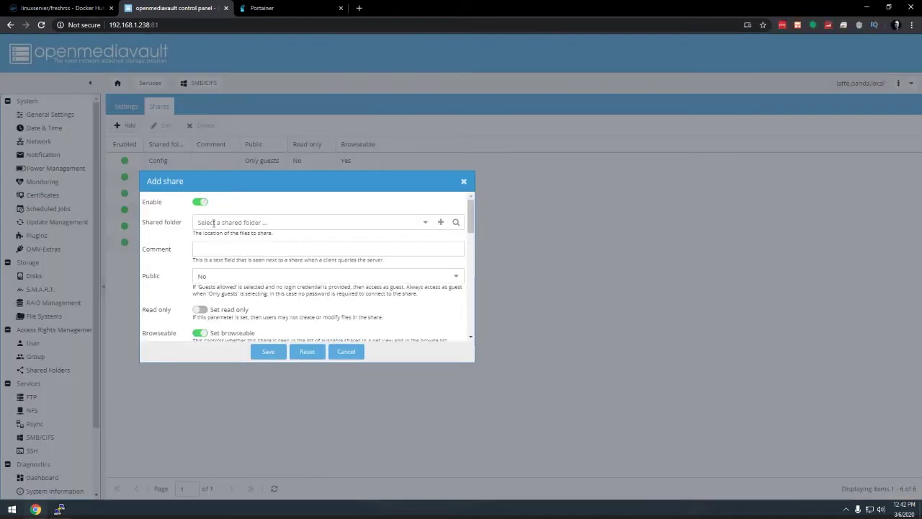
{"action": "left_click", "coordinate": [425, 222]}
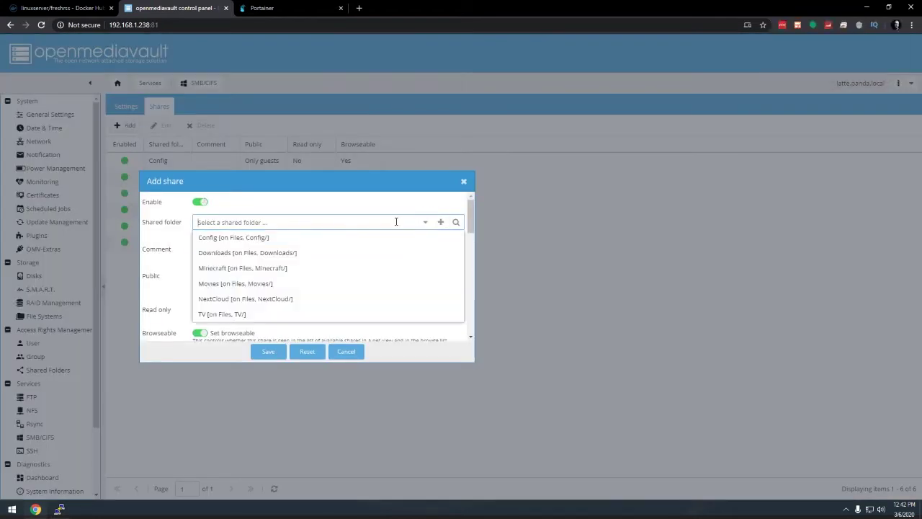
{"action": "left_click", "coordinate": [151, 295]}
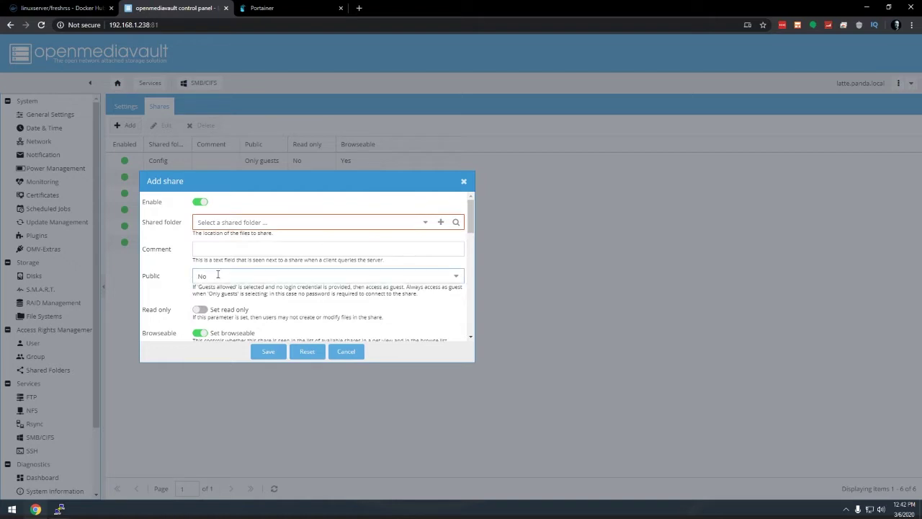
{"action": "left_click", "coordinate": [216, 276]}
{"action": "left_click", "coordinate": [344, 354]}
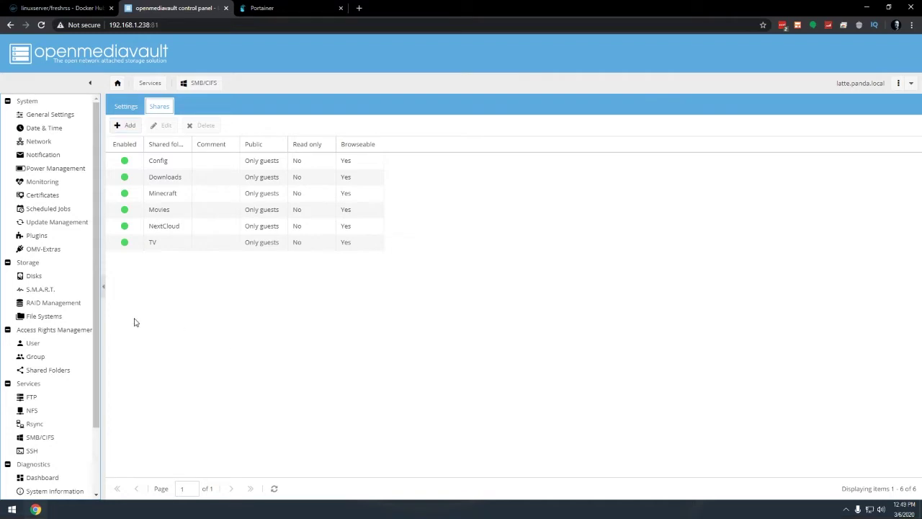
Step: Copy the Config share's path /srv/dev-disk-by-label-Files/Config using the browser's Inspect tool
{"action": "left_click", "coordinate": [55, 370]}
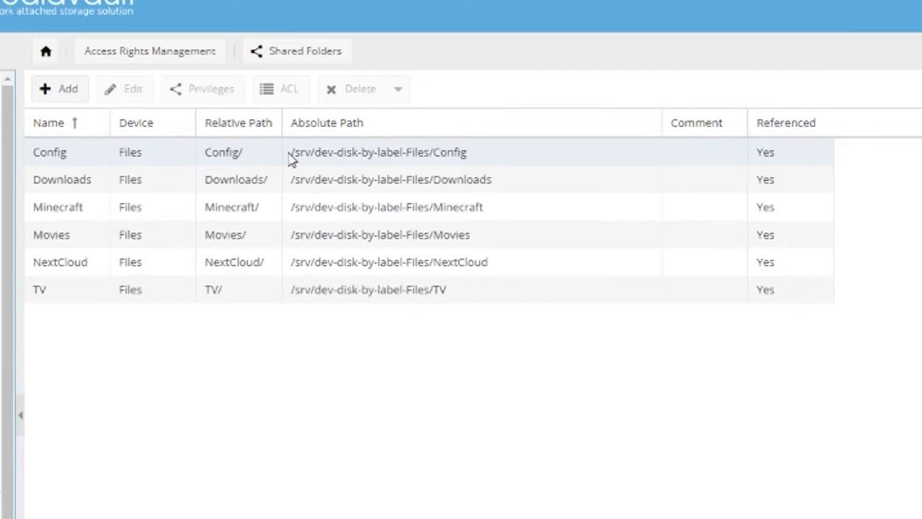
{"action": "left_click", "coordinate": [434, 157]}
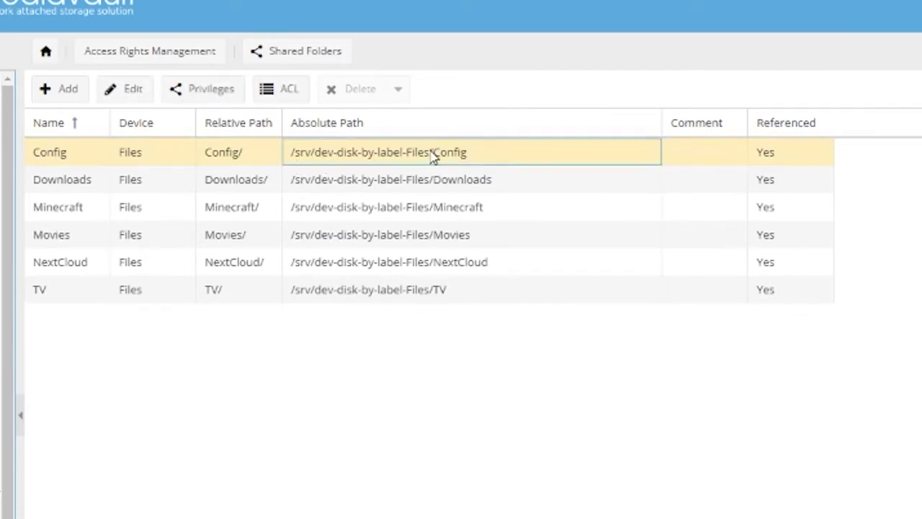
{"action": "right_click", "coordinate": [434, 156]}
{"action": "left_click", "coordinate": [476, 414]}
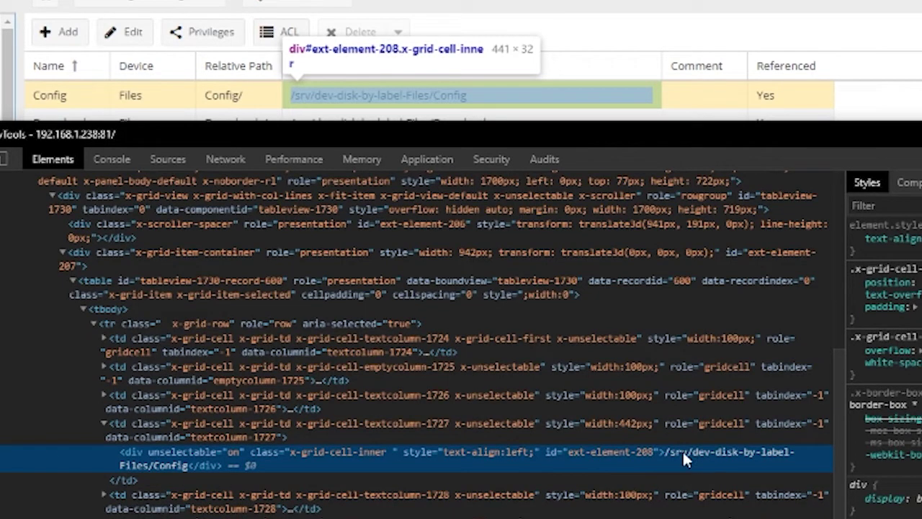
{"action": "double_click", "coordinate": [722, 447]}
{"action": "right_click", "coordinate": [722, 447]}
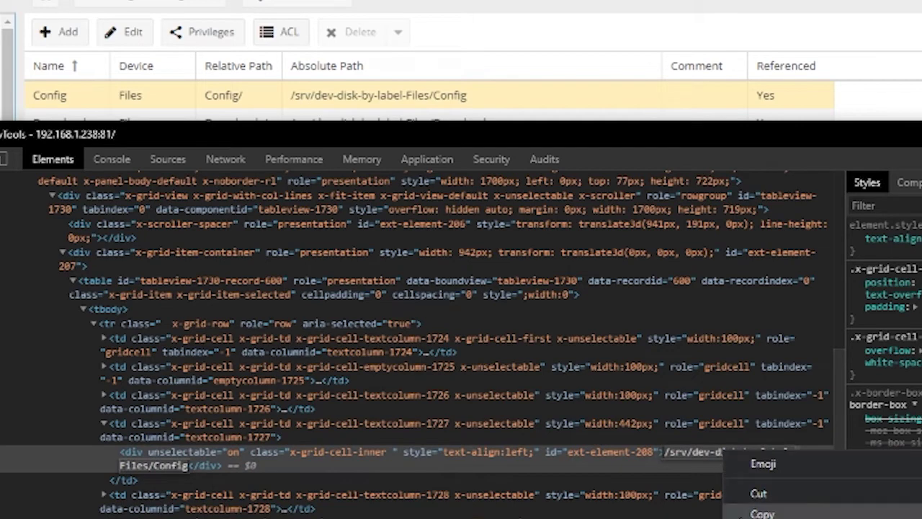
{"action": "left_click", "coordinate": [749, 513]}
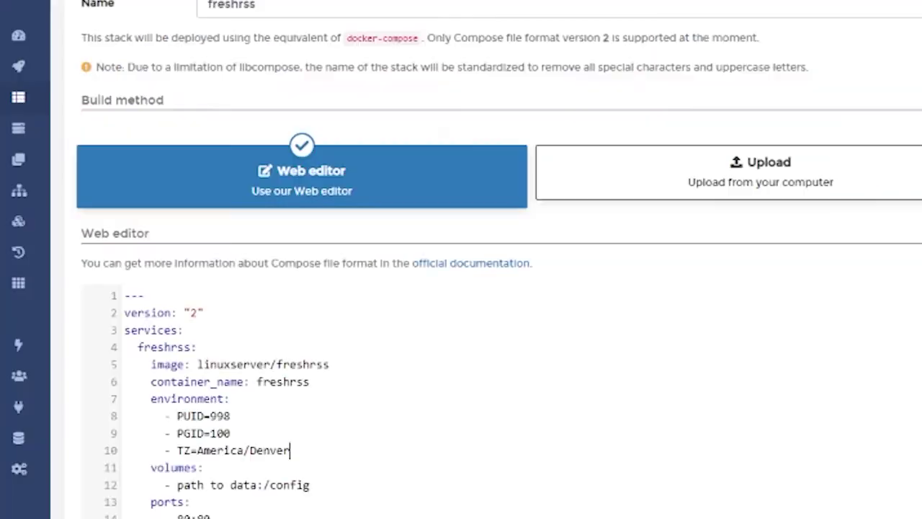
Step: Replace the volume placeholder with /srv/dev-disk-by-label-Files/Config/FreshRSS mapped to /config
{"action": "scroll", "coordinate": [181, 336], "scroll_direction": "down", "scroll_amount": 2}
{"action": "left_click_drag", "start_coordinate": [177, 337], "coordinate": [258, 338]}
{"action": "key", "text": "ctrl+v"}
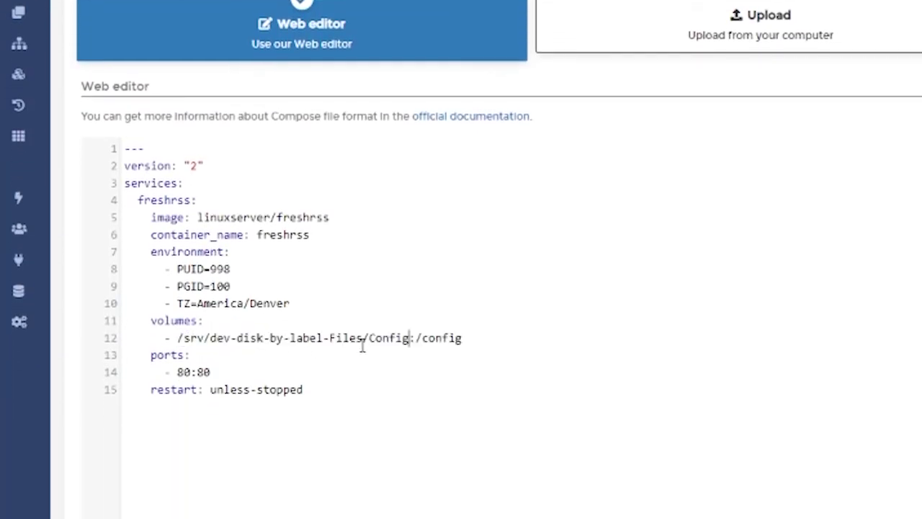
{"action": "type", "text": "/"}
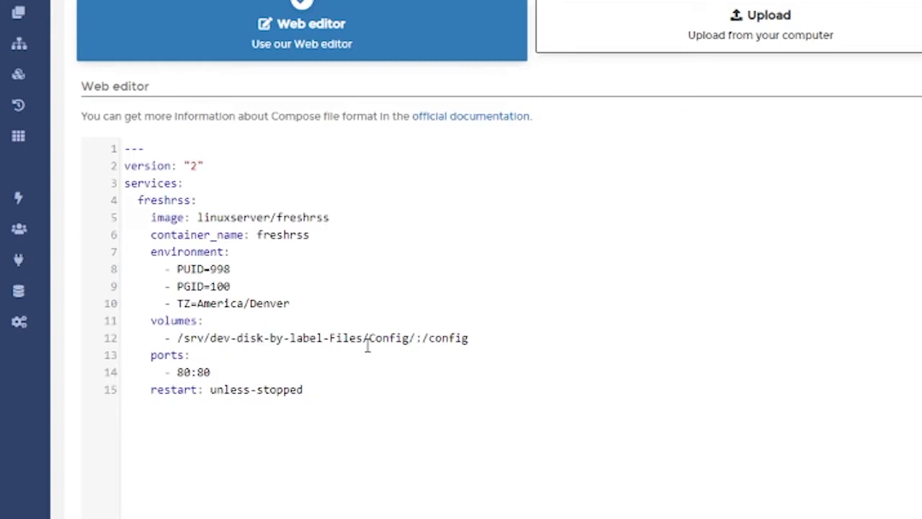
{"action": "type", "text": "FreshRS"}
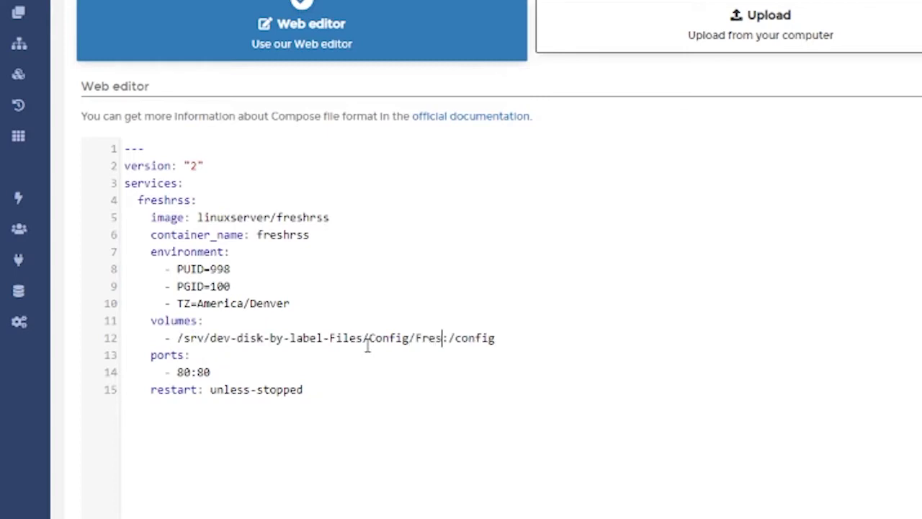
{"action": "type", "text": "S"}
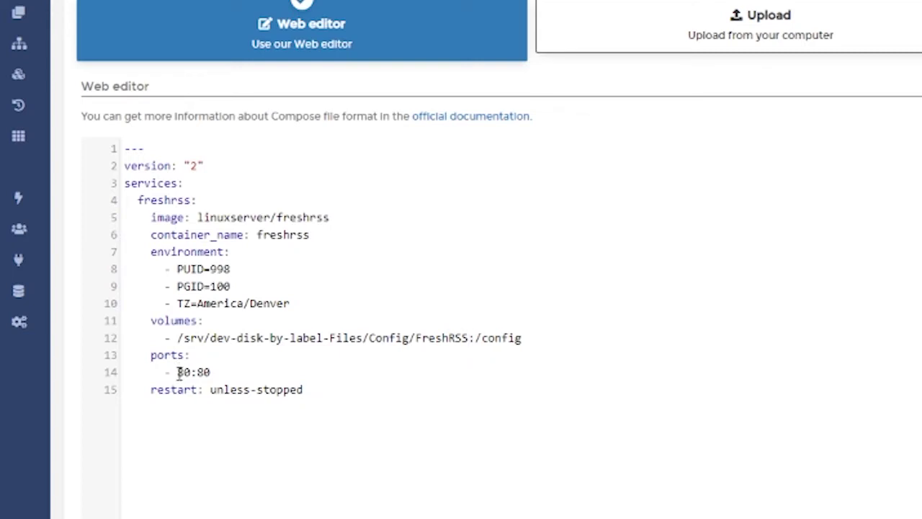
{"action": "left_click_drag", "start_coordinate": [178, 372], "coordinate": [191, 371]}
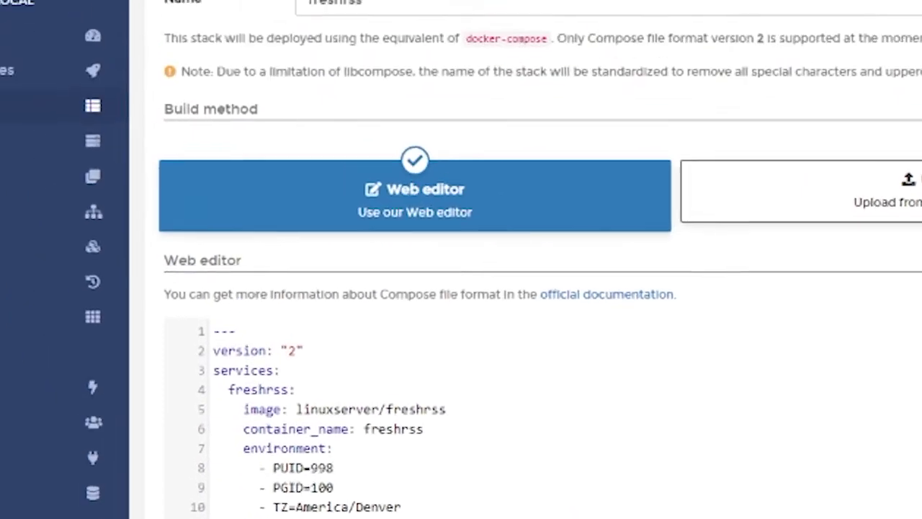
{"action": "left_click", "coordinate": [364, 21]}
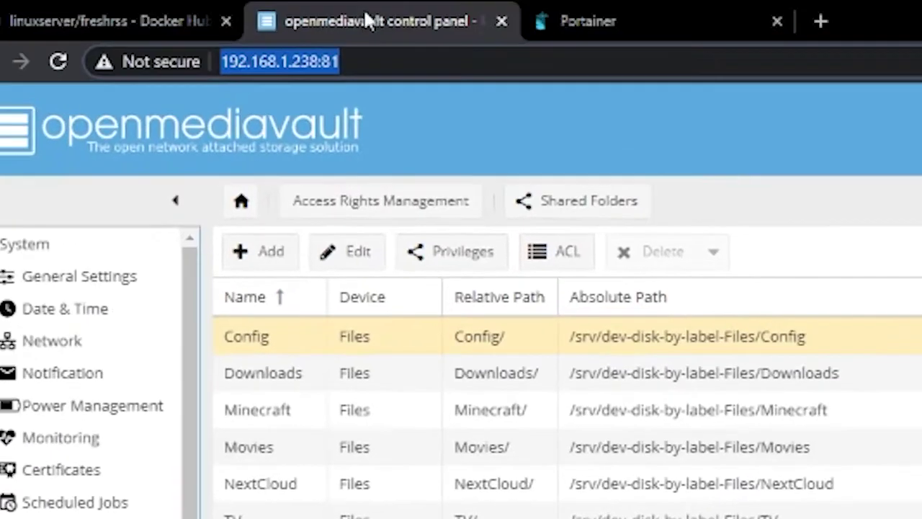
{"action": "left_click", "coordinate": [383, 64]}
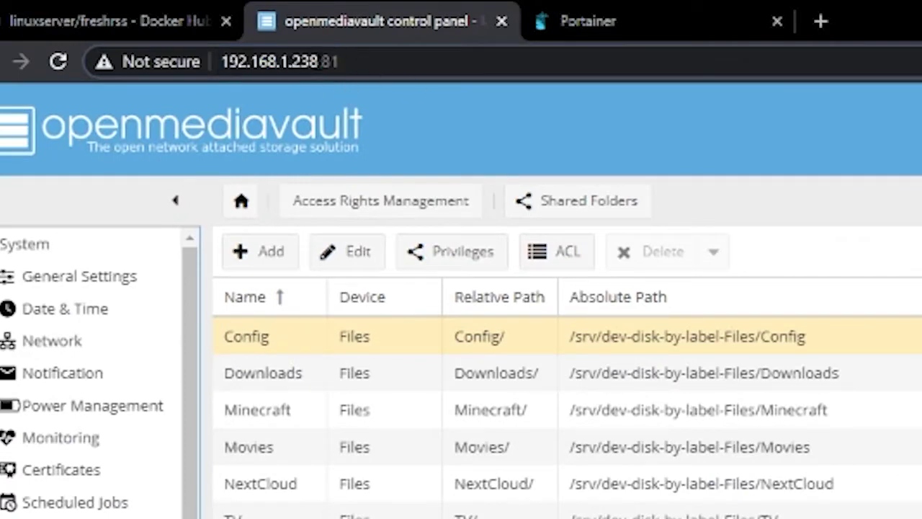
{"action": "key", "text": "shift+Left"}
{"action": "key", "text": "shift+Left"}
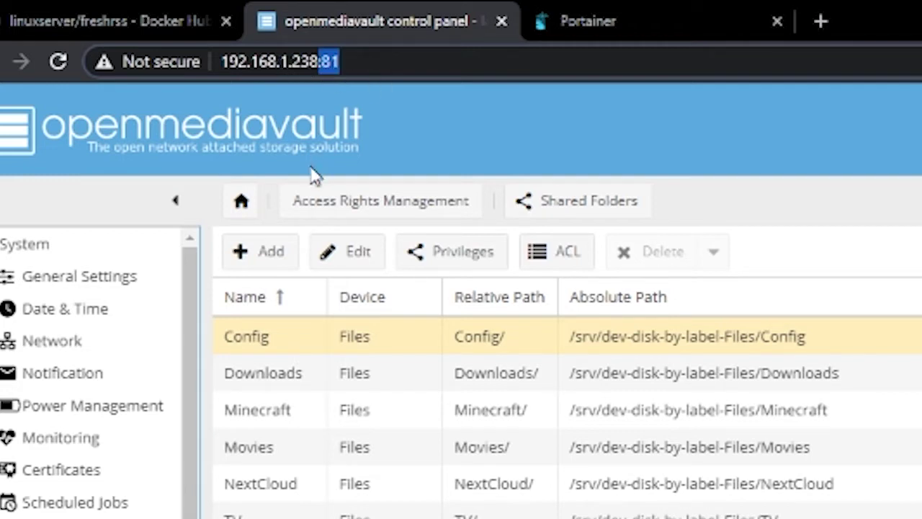
{"action": "left_click", "coordinate": [587, 21]}
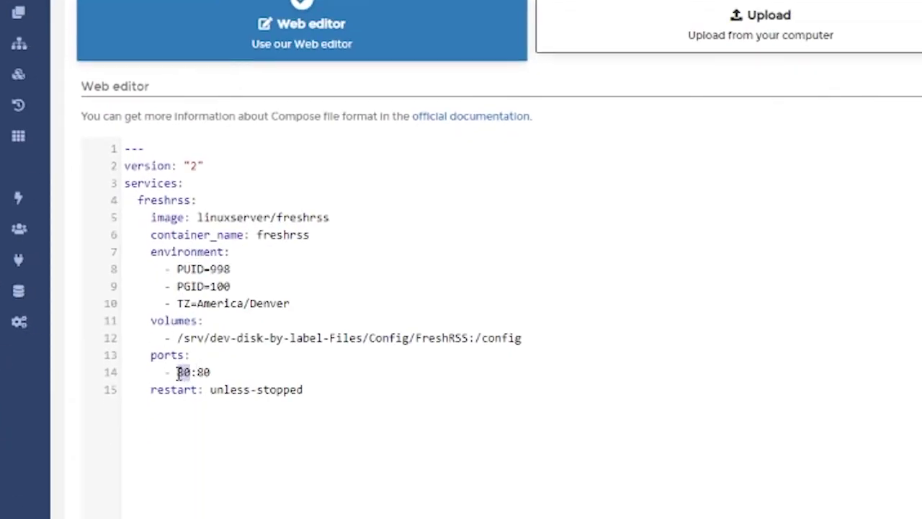
Step: Change the host port from 80 to 8180 so the mapping reads 8180:80
{"action": "left_click", "coordinate": [179, 374]}
{"action": "type", "text": "81"}
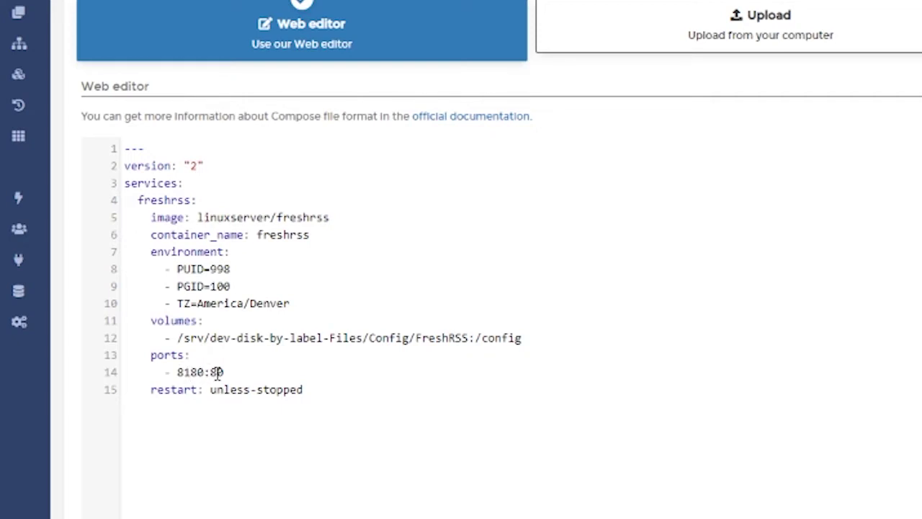
{"action": "double_click", "coordinate": [215, 372]}
{"action": "double_click", "coordinate": [191, 371]}
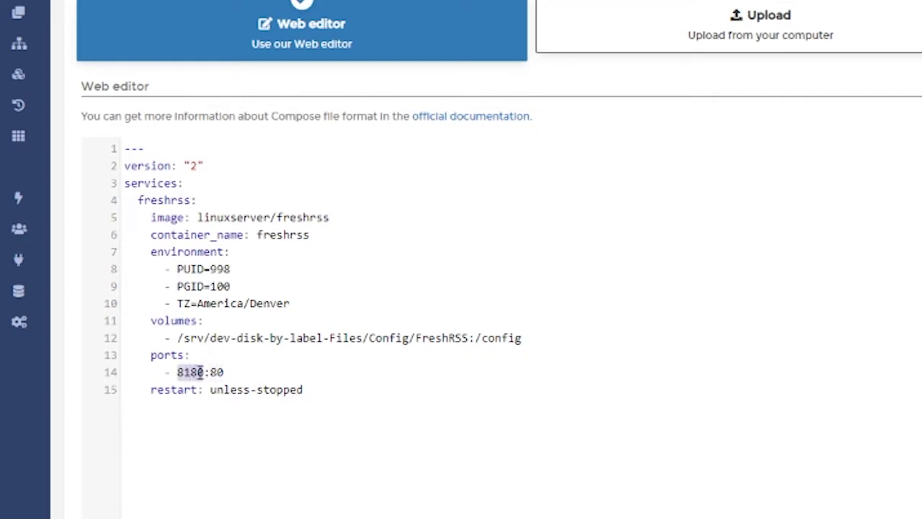
{"action": "double_click", "coordinate": [216, 372]}
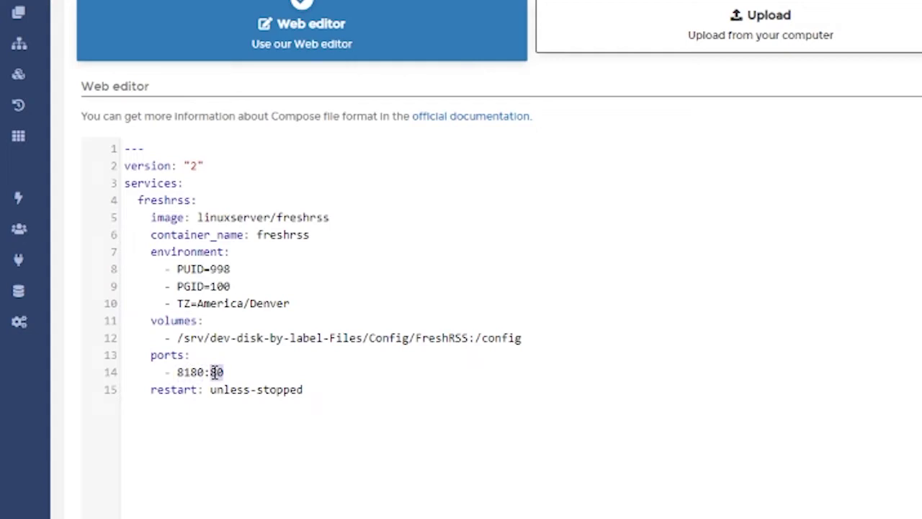
{"action": "double_click", "coordinate": [193, 371]}
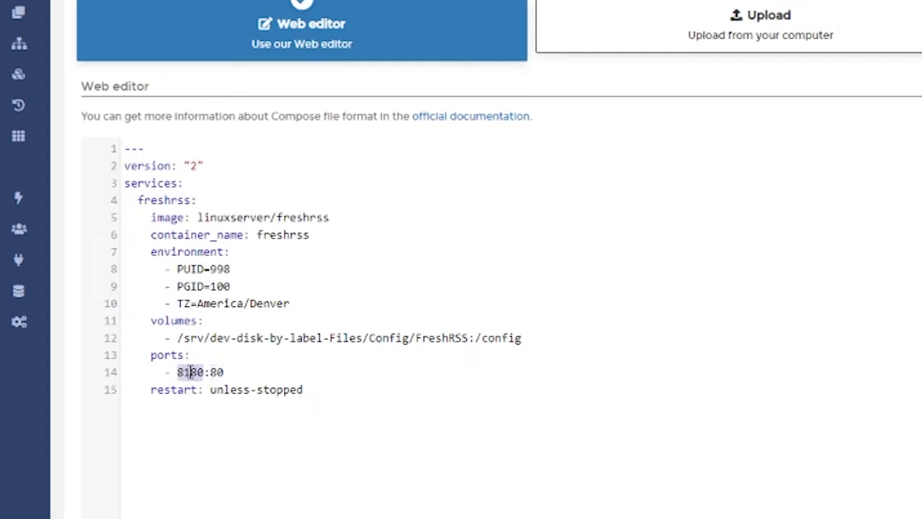
{"action": "left_click", "coordinate": [191, 372]}
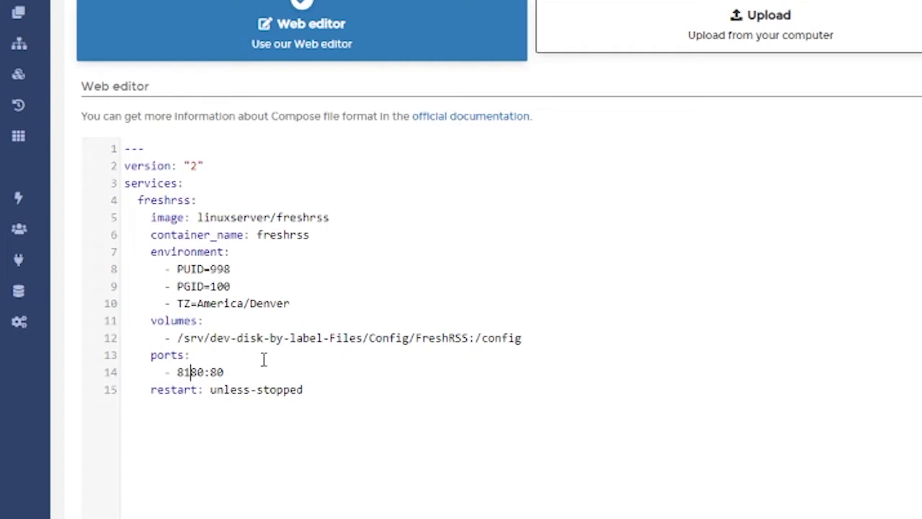
Step: Deploy the freshrss stack and check its container logs for a successful start on port 8180
{"action": "scroll", "coordinate": [269, 317], "scroll_direction": "down", "scroll_amount": 6}
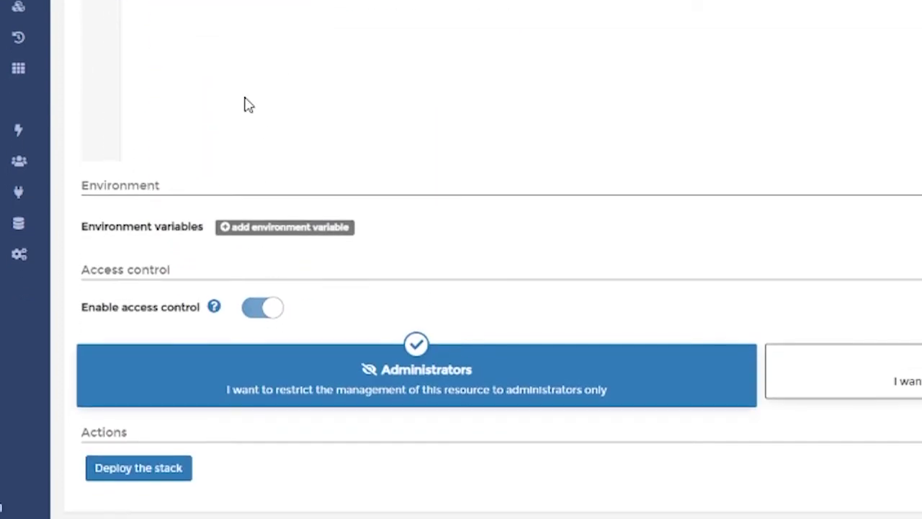
{"action": "left_click", "coordinate": [128, 472]}
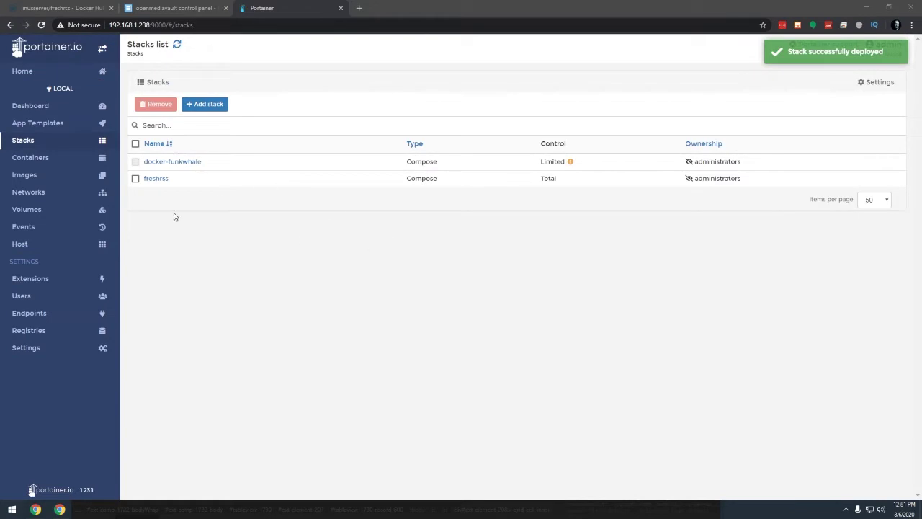
{"action": "left_click", "coordinate": [158, 179]}
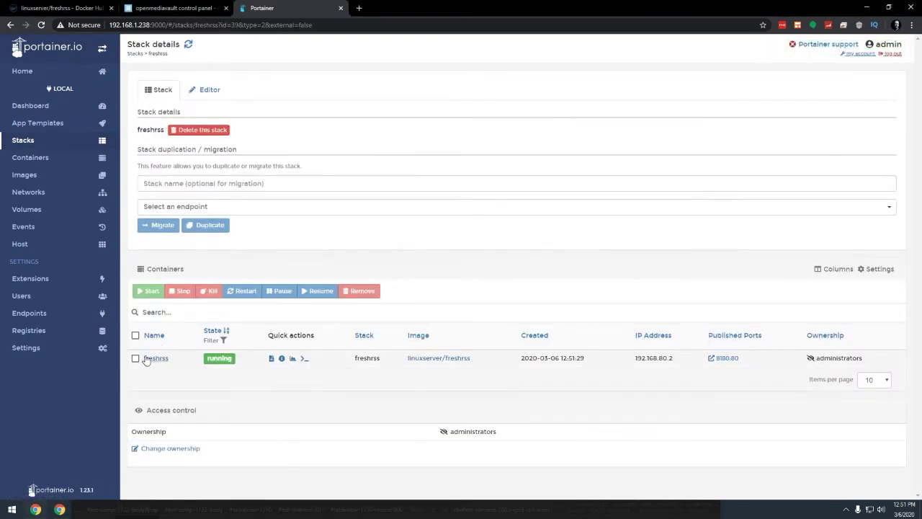
{"action": "left_click", "coordinate": [271, 359]}
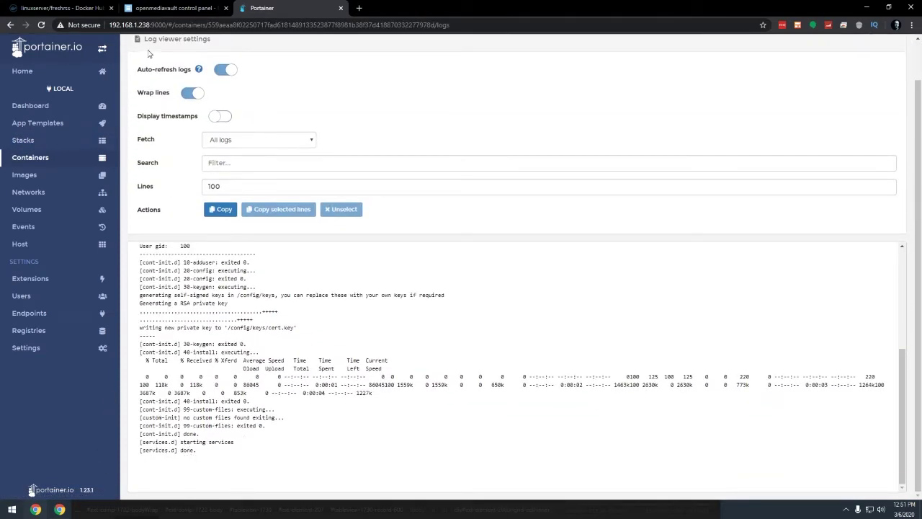
{"action": "left_click_drag", "start_coordinate": [166, 25], "coordinate": [2, 37]}
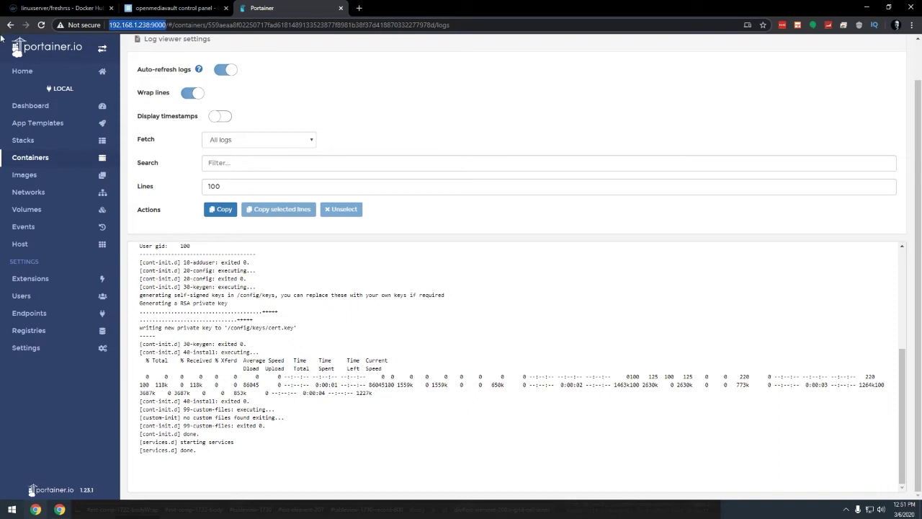
Step: Load the FreshRSS page at 192.168.1.238:8180 in a new browser tab
{"action": "left_click", "coordinate": [359, 7]}
{"action": "type", "text": "192.168.1.238:8180"}
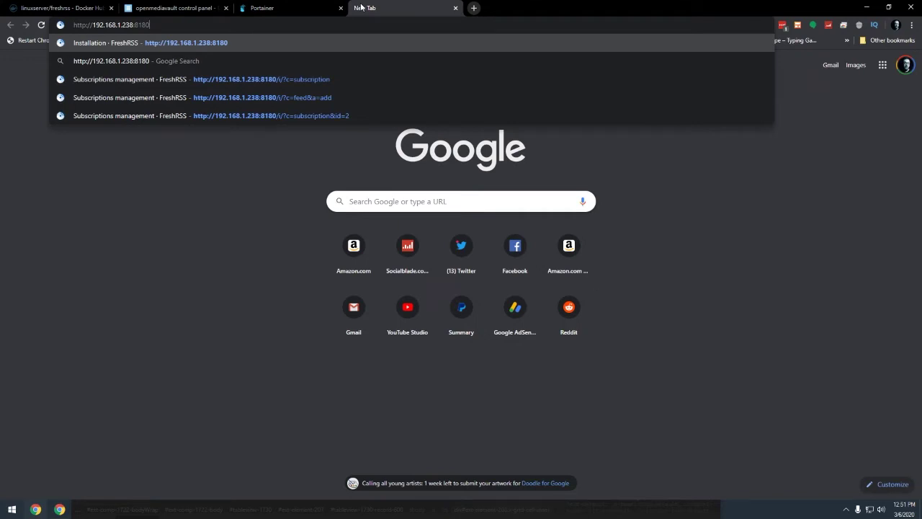
{"action": "key", "text": "Return"}
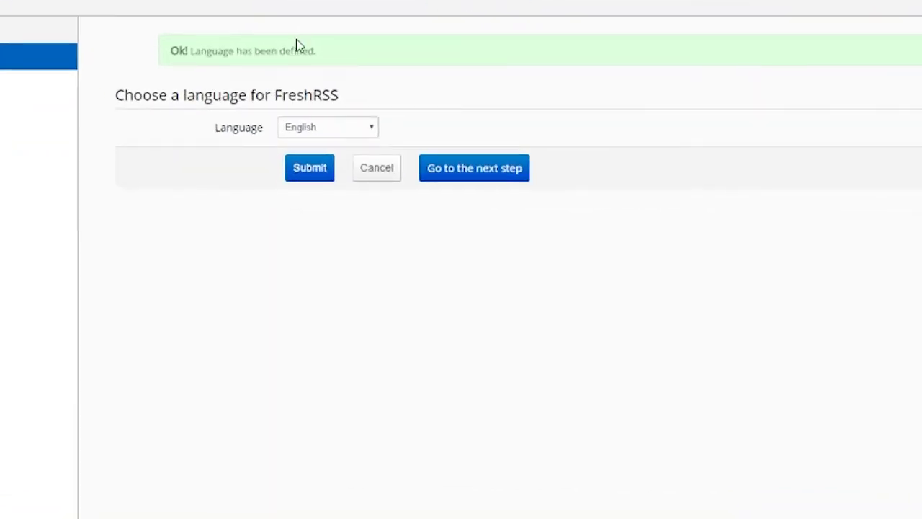
Step: Confirm English as the installer language and proceed past the requirements check
{"action": "left_click", "coordinate": [320, 133]}
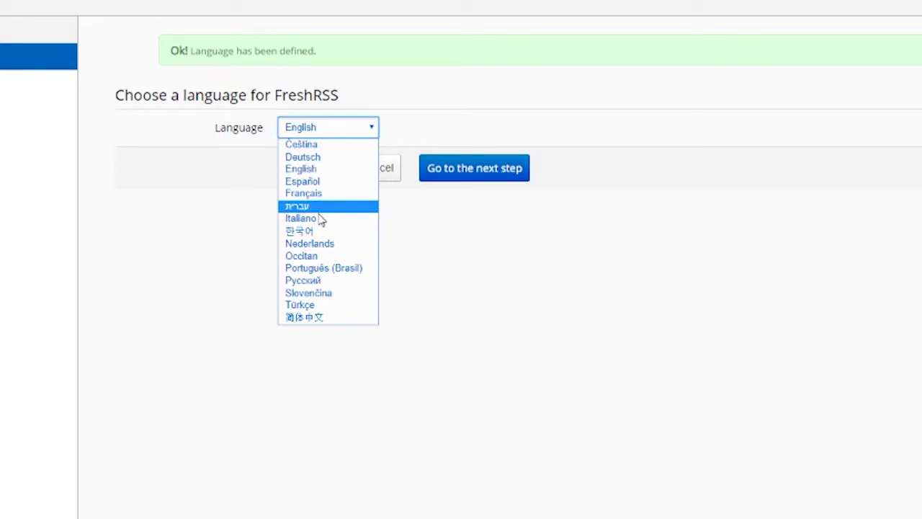
{"action": "left_click", "coordinate": [205, 269]}
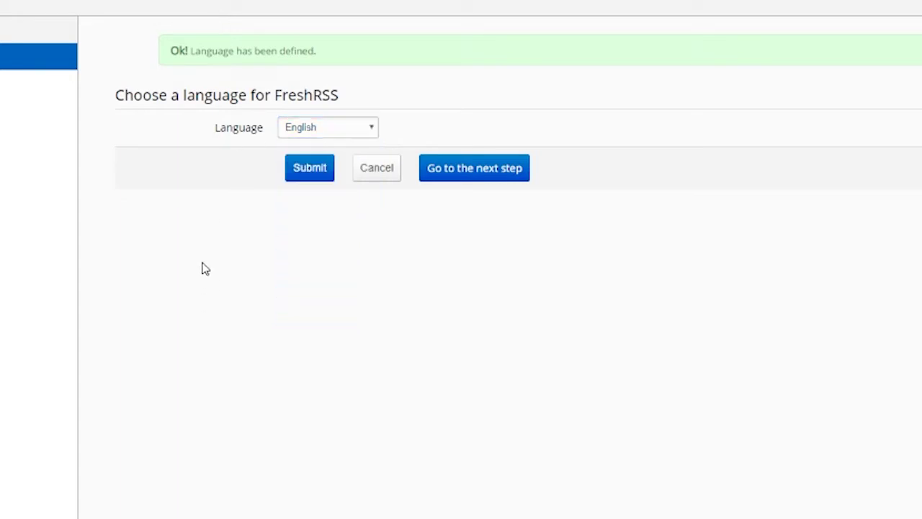
{"action": "left_click", "coordinate": [309, 177]}
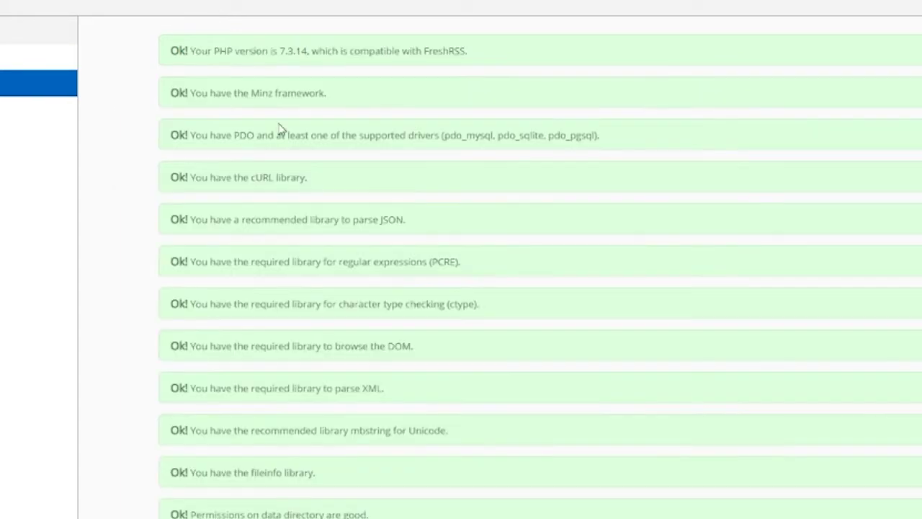
{"action": "scroll", "coordinate": [258, 79], "scroll_direction": "down", "scroll_amount": 3}
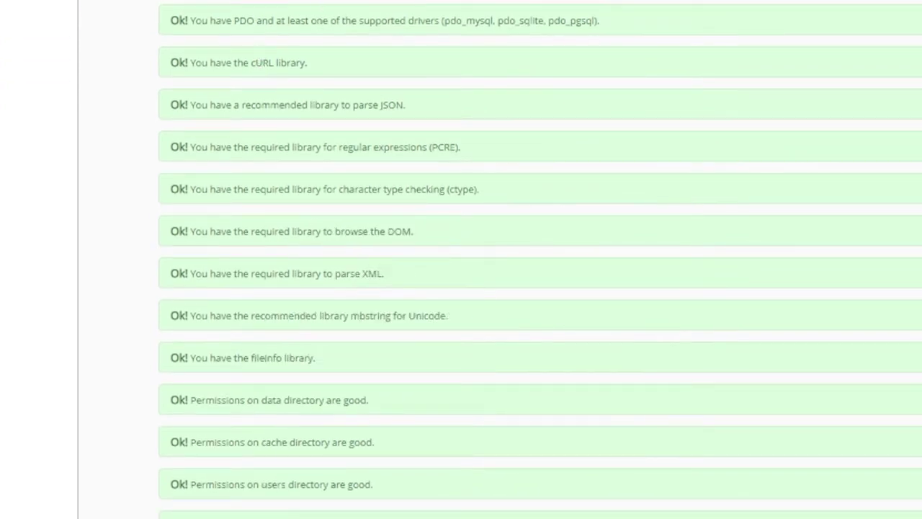
{"action": "scroll", "coordinate": [296, 381], "scroll_direction": "down", "scroll_amount": 3}
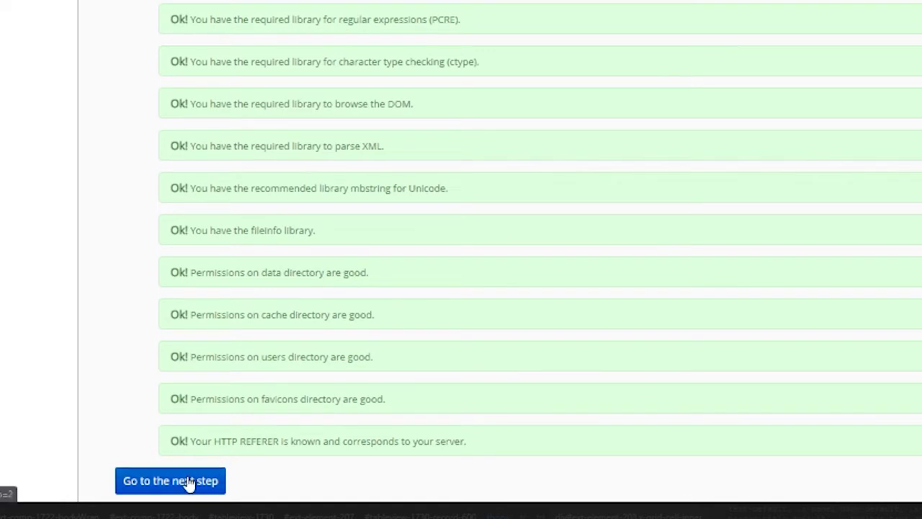
{"action": "left_click", "coordinate": [189, 482]}
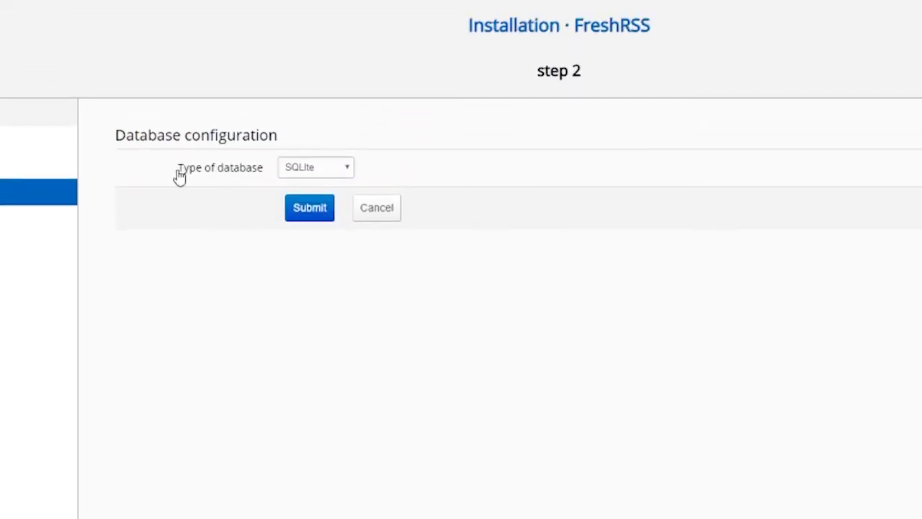
Step: Compare the database types, briefly pick MySQL, then submit with SQLite
{"action": "left_click", "coordinate": [291, 168]}
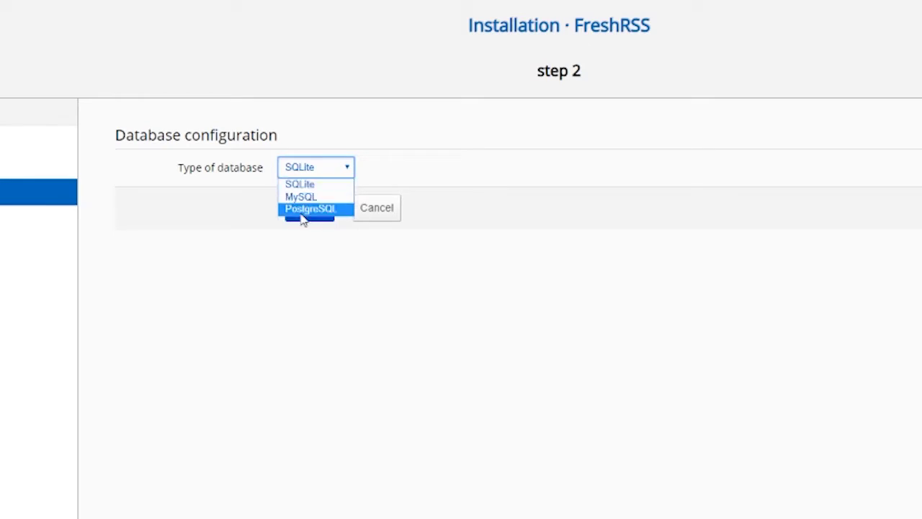
{"action": "left_click", "coordinate": [235, 264]}
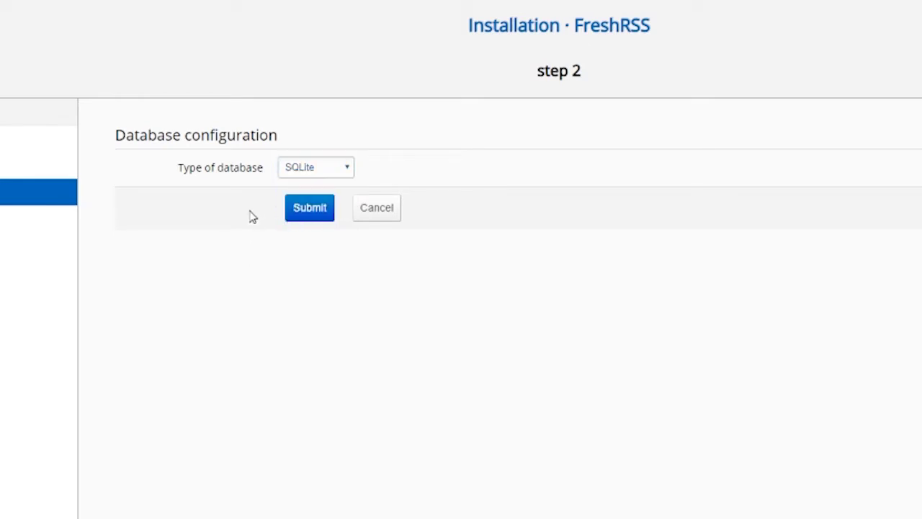
{"action": "left_click", "coordinate": [289, 174]}
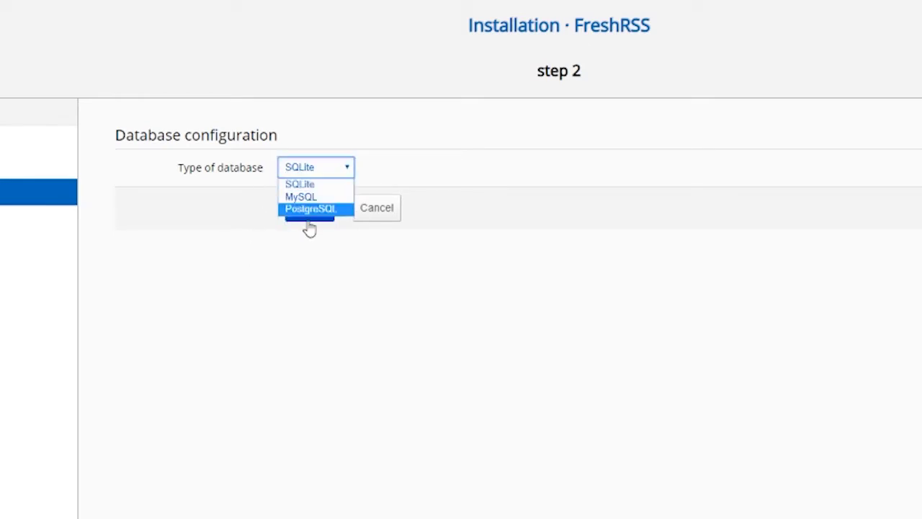
{"action": "left_click", "coordinate": [315, 284]}
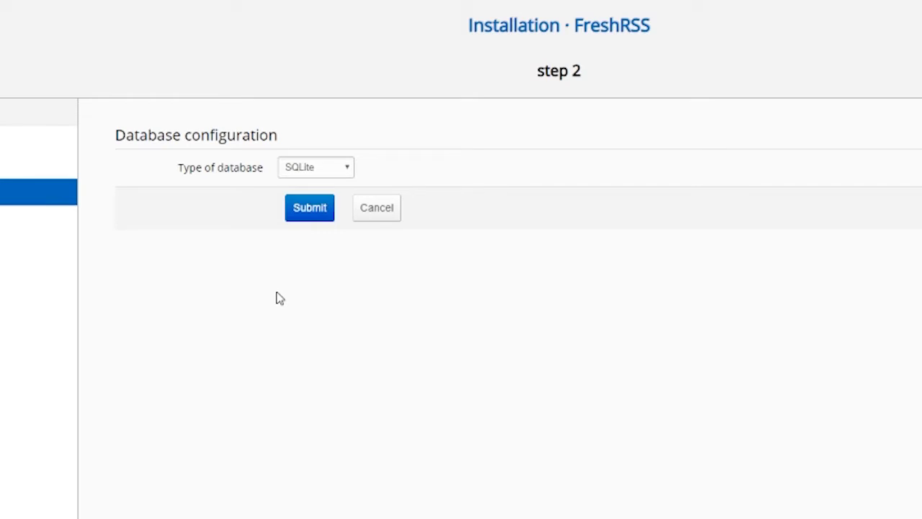
{"action": "left_click", "coordinate": [307, 171]}
{"action": "left_click", "coordinate": [307, 196]}
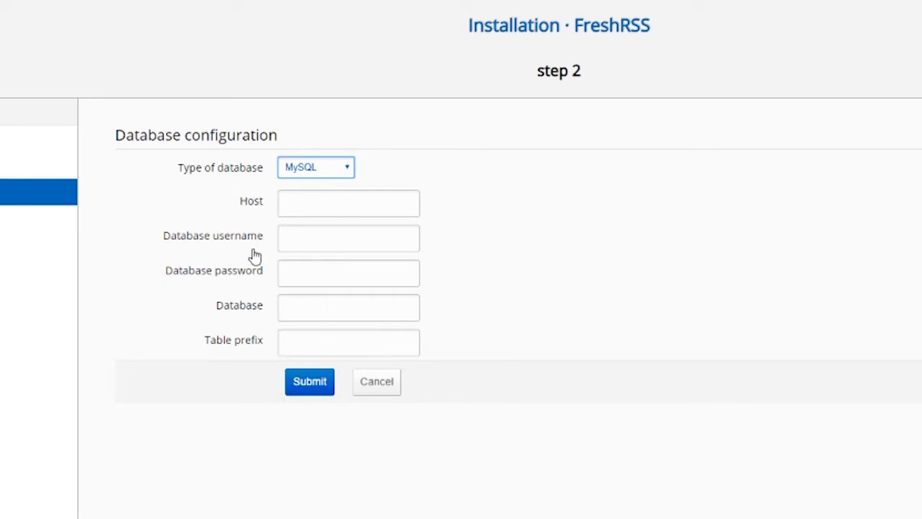
{"action": "left_click", "coordinate": [294, 173]}
{"action": "left_click", "coordinate": [296, 185]}
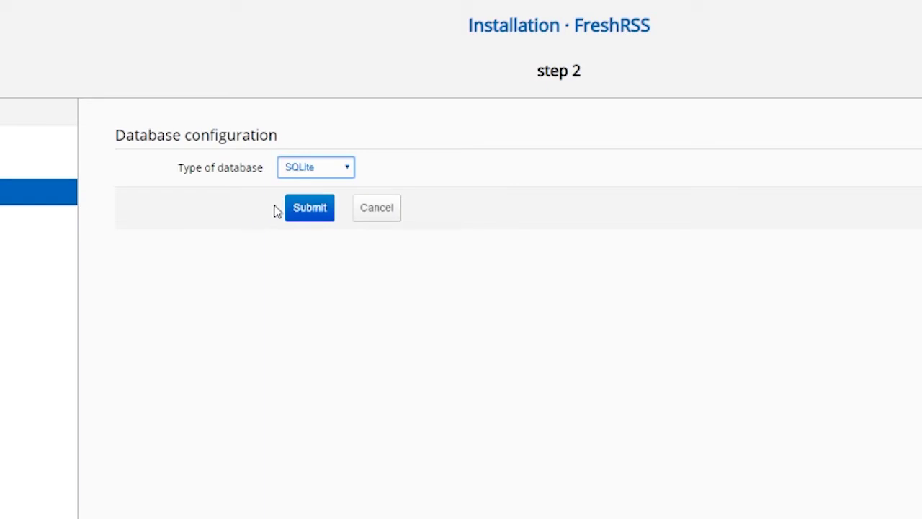
{"action": "left_click", "coordinate": [308, 214]}
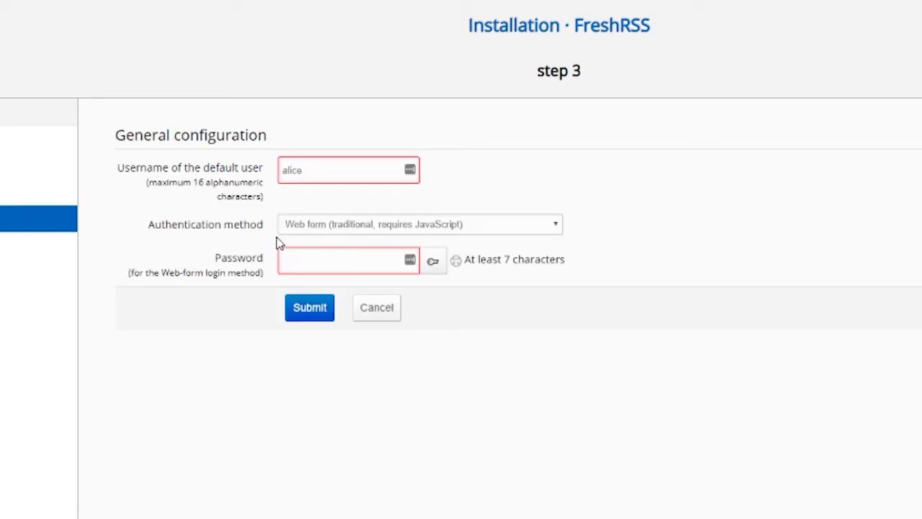
Step: Enter default username DBTech, keep Web form authentication, and enter a password
{"action": "left_click", "coordinate": [296, 173]}
{"action": "type", "text": "DBTec"}
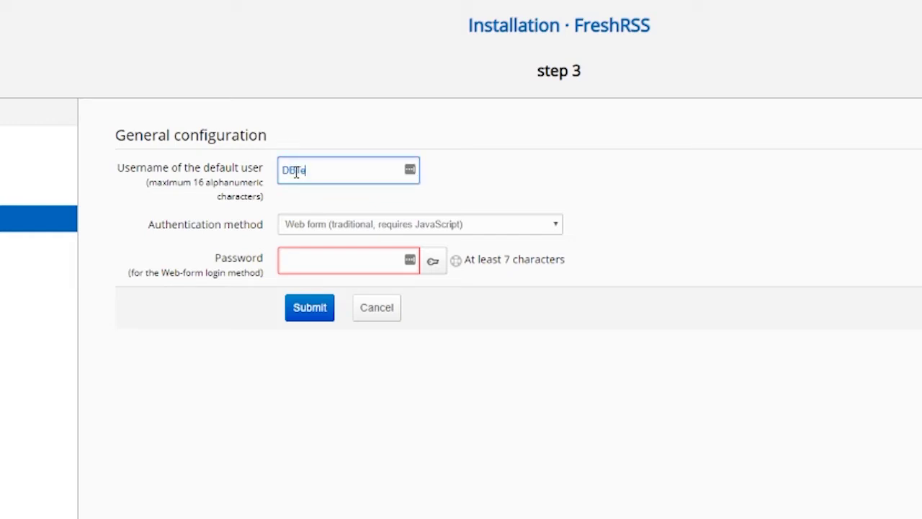
{"action": "type", "text": "h"}
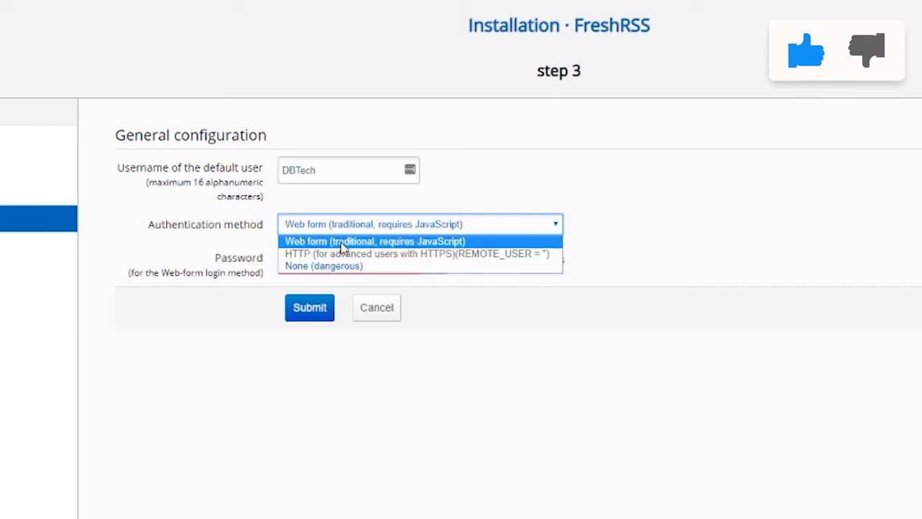
{"action": "left_click", "coordinate": [318, 243]}
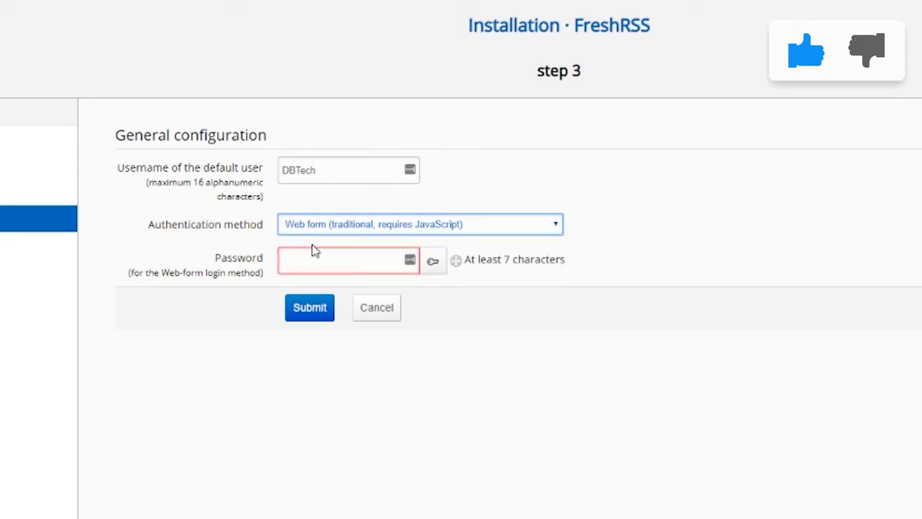
{"action": "left_click", "coordinate": [303, 256]}
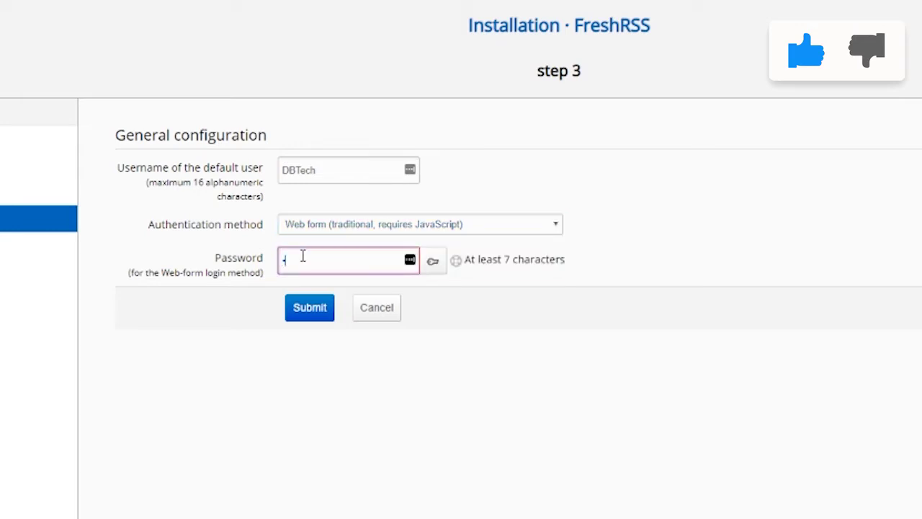
{"action": "type", "text": "•••••••"}
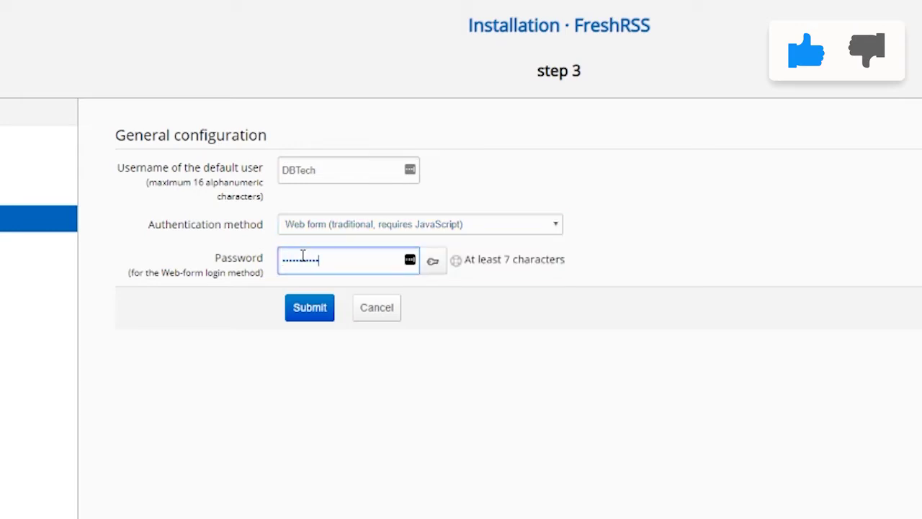
Step: Submit the general configuration, complete installation, and log in with 'Keep me logged in' ticked
{"action": "left_click", "coordinate": [315, 317]}
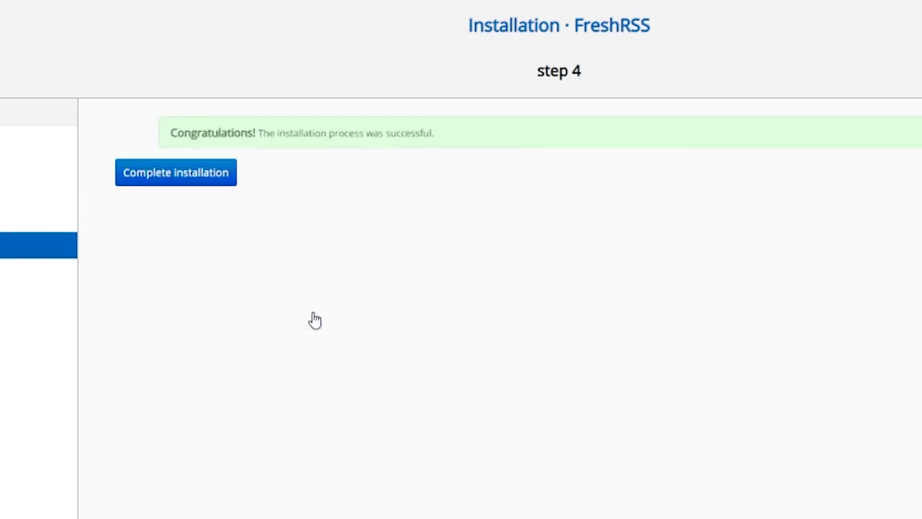
{"action": "left_click", "coordinate": [164, 182]}
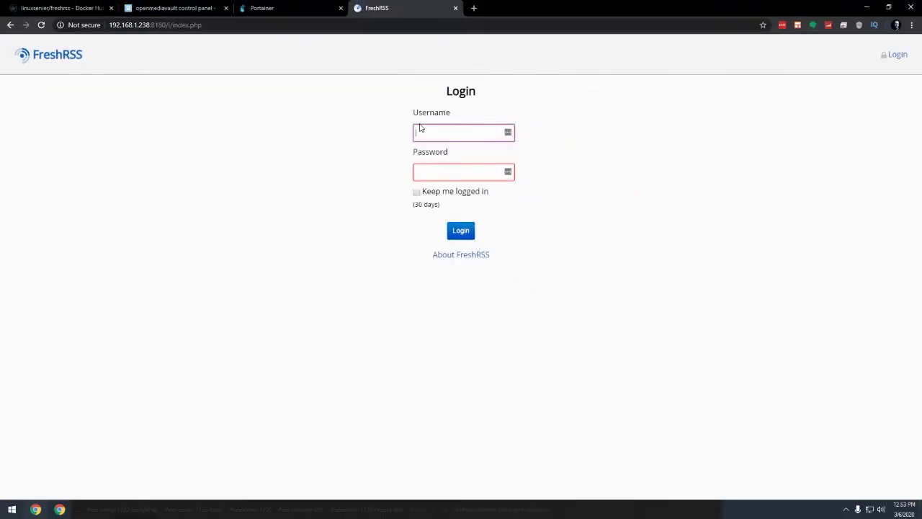
{"action": "left_click", "coordinate": [420, 129]}
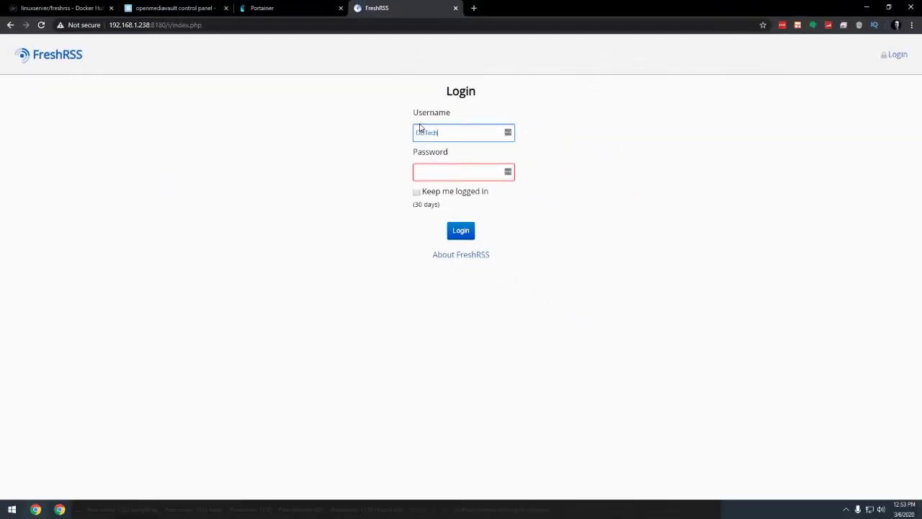
{"action": "key", "text": "Tab"}
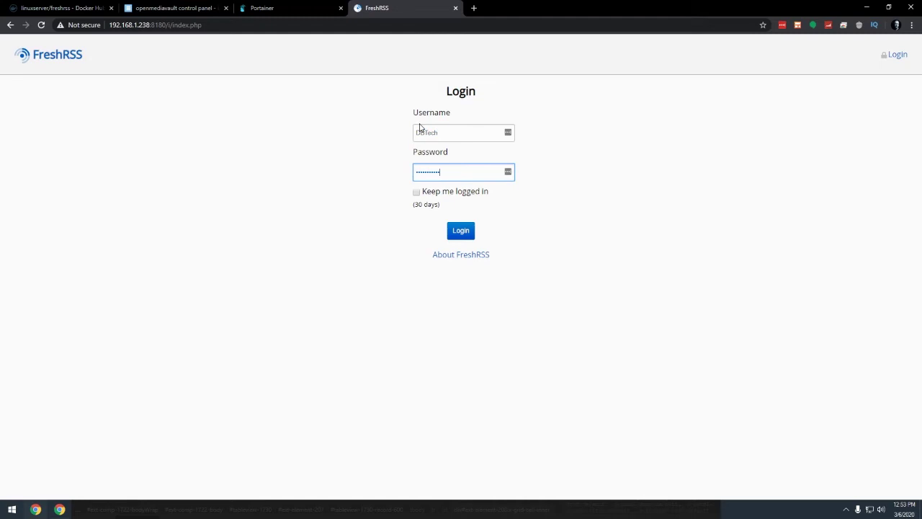
{"action": "left_click", "coordinate": [417, 193]}
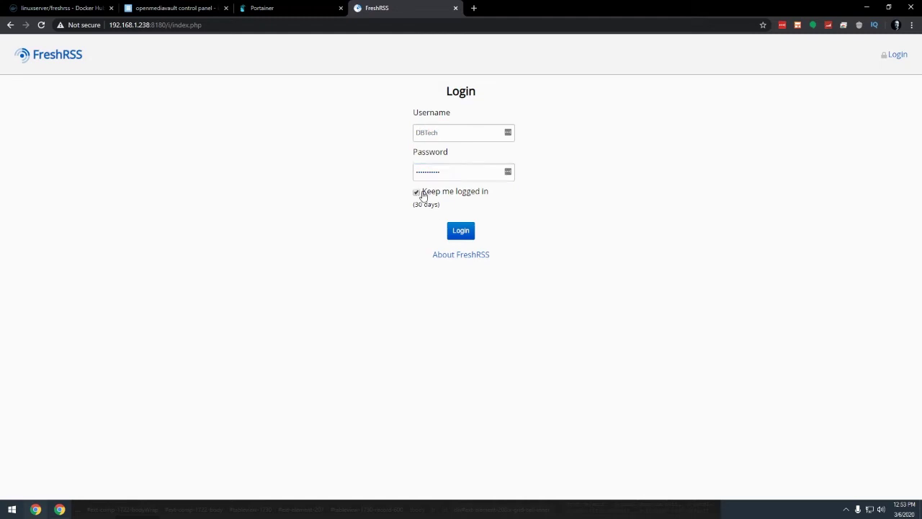
{"action": "left_click", "coordinate": [456, 231]}
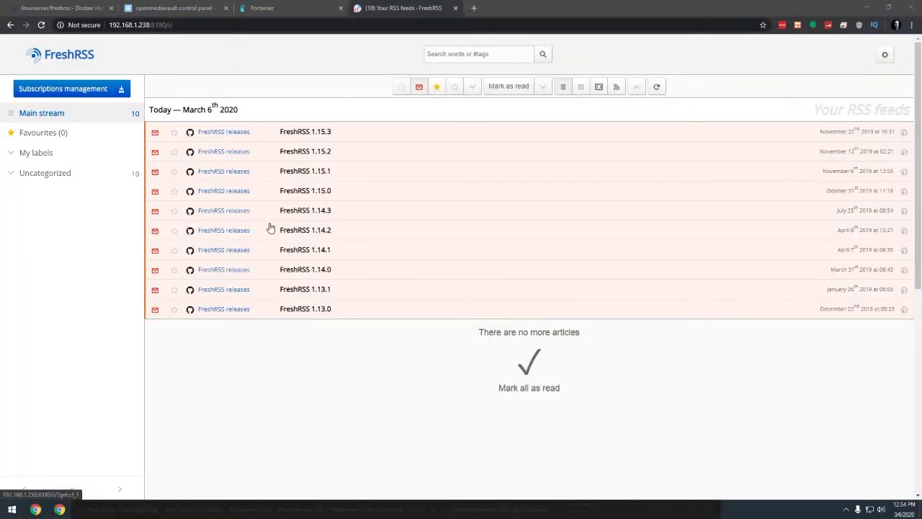
Step: Subscribe to the dbtechreviews.com RSS feed from Subscriptions management
{"action": "left_click", "coordinate": [72, 89]}
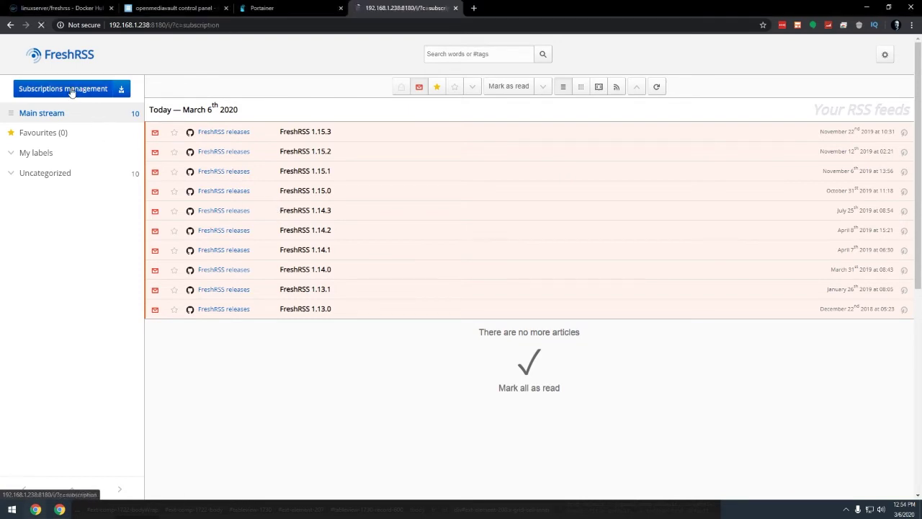
{"action": "left_click", "coordinate": [192, 123]}
{"action": "type", "text": "https://dbtechreviews.com/feed/"}
{"action": "left_click", "coordinate": [345, 128]}
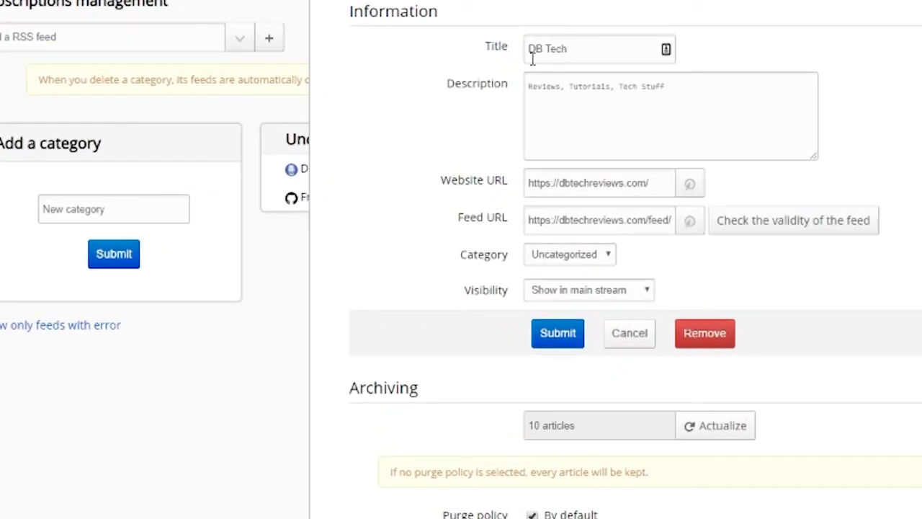
Step: Review the new feed's description, category and visibility options, leaving them unchanged
{"action": "left_click", "coordinate": [531, 87]}
{"action": "left_click_drag", "start_coordinate": [532, 87], "coordinate": [721, 86]}
{"action": "left_click", "coordinate": [720, 86]}
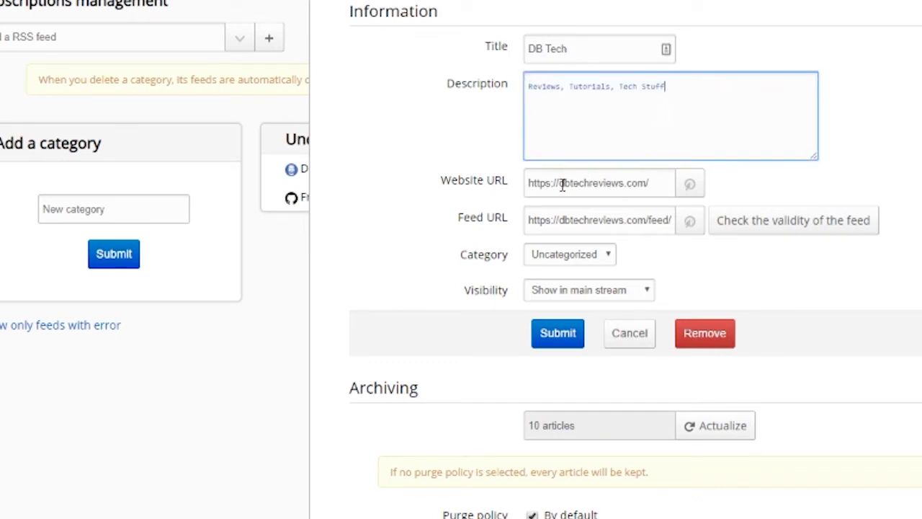
{"action": "left_click", "coordinate": [588, 261]}
{"action": "left_click", "coordinate": [588, 264]}
{"action": "left_click", "coordinate": [588, 262]}
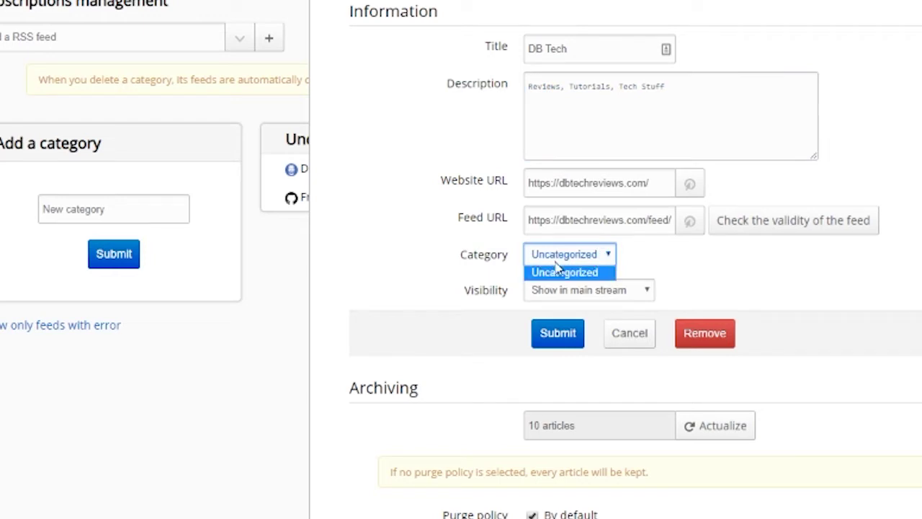
{"action": "left_click", "coordinate": [567, 292]}
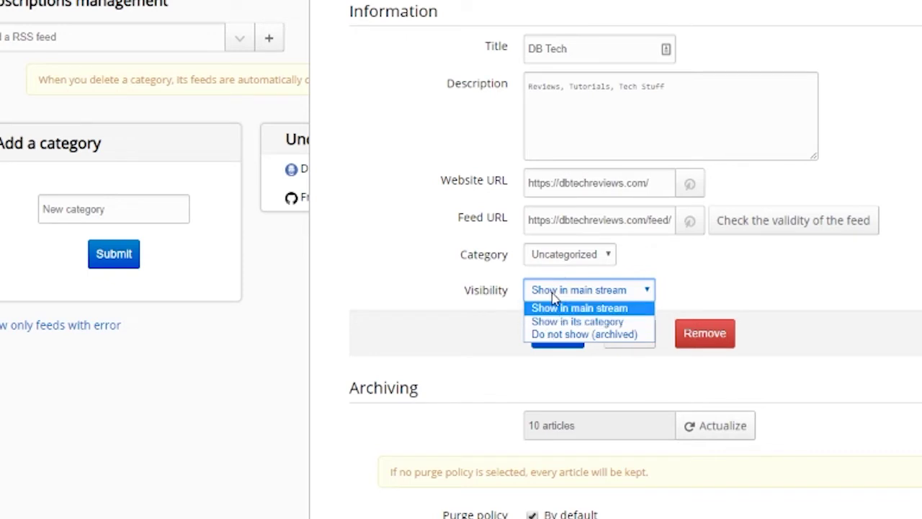
{"action": "left_click", "coordinate": [579, 292]}
Step: Save the DB Tech feed with main-stream visibility and close its settings panel
{"action": "scroll", "coordinate": [488, 339], "scroll_direction": "down", "scroll_amount": 2}
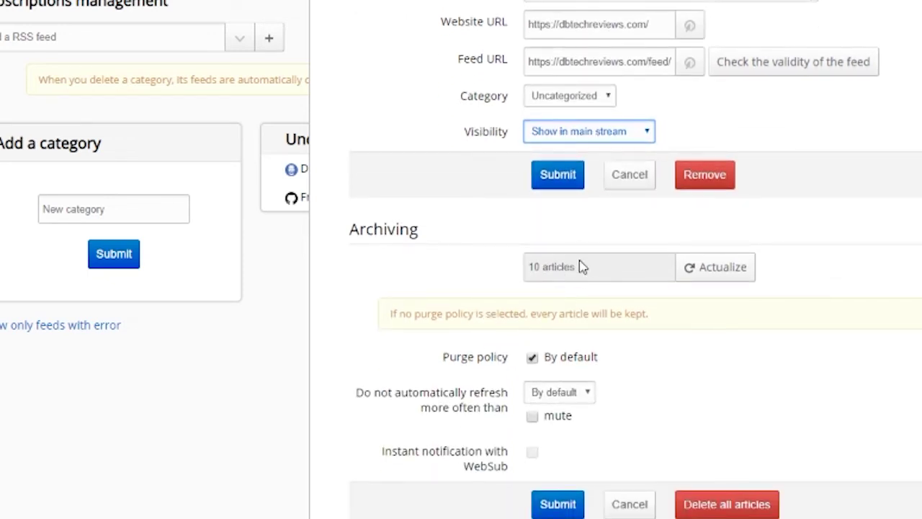
{"action": "scroll", "coordinate": [500, 270], "scroll_direction": "down", "scroll_amount": 5}
{"action": "scroll", "coordinate": [453, 204], "scroll_direction": "down", "scroll_amount": 1}
{"action": "scroll", "coordinate": [453, 204], "scroll_direction": "up", "scroll_amount": 12}
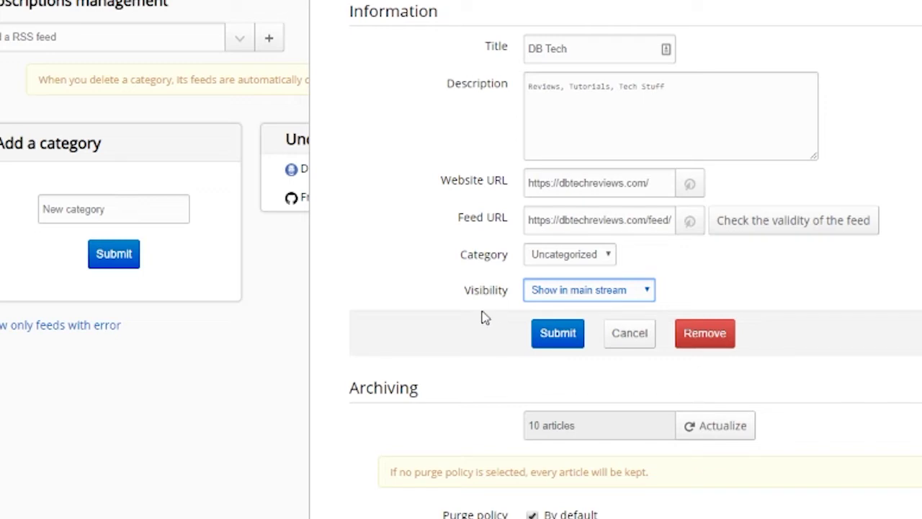
{"action": "left_click", "coordinate": [543, 296]}
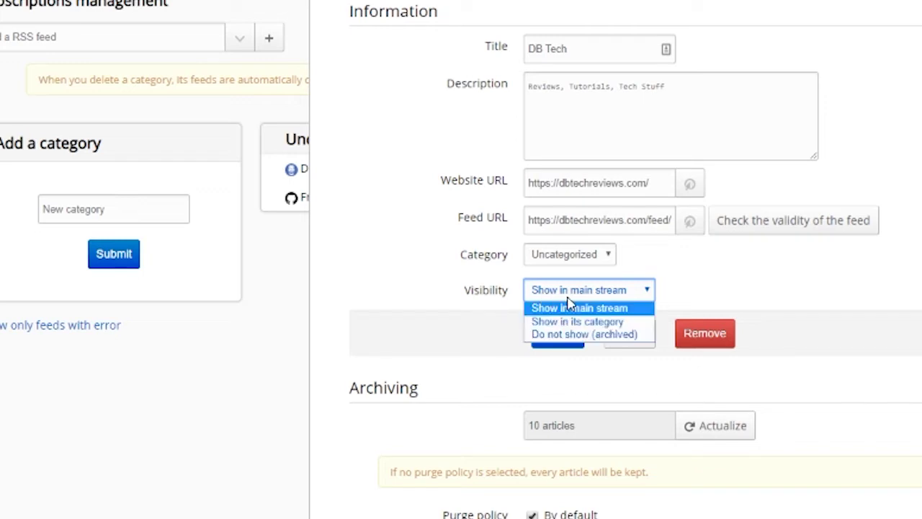
{"action": "left_click", "coordinate": [469, 335]}
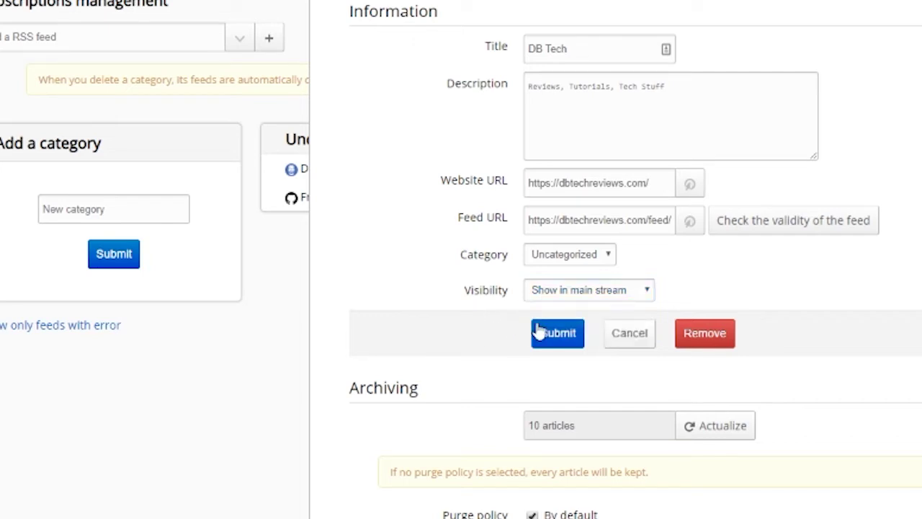
{"action": "left_click", "coordinate": [539, 330]}
{"action": "left_click", "coordinate": [216, 411]}
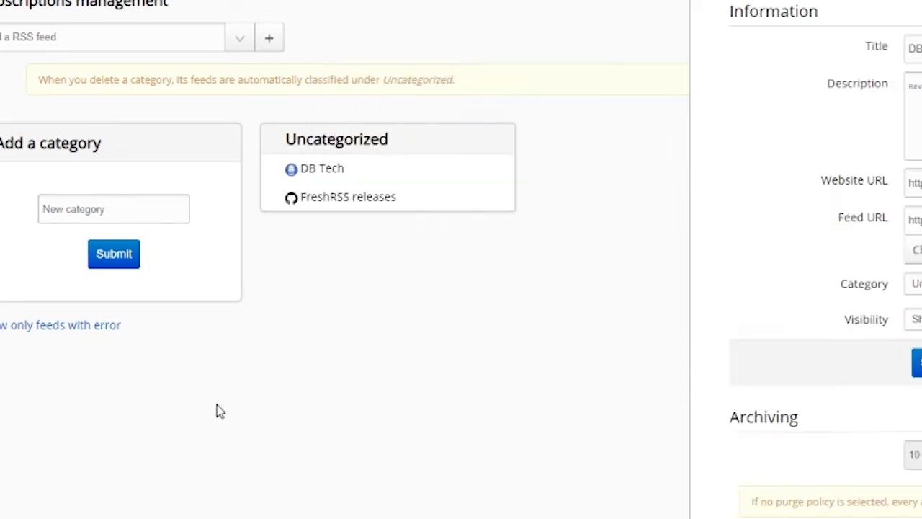
Step: Read DB Tech's Minecraft Server article from the main stream, then close the original post tab
{"action": "left_click", "coordinate": [57, 62]}
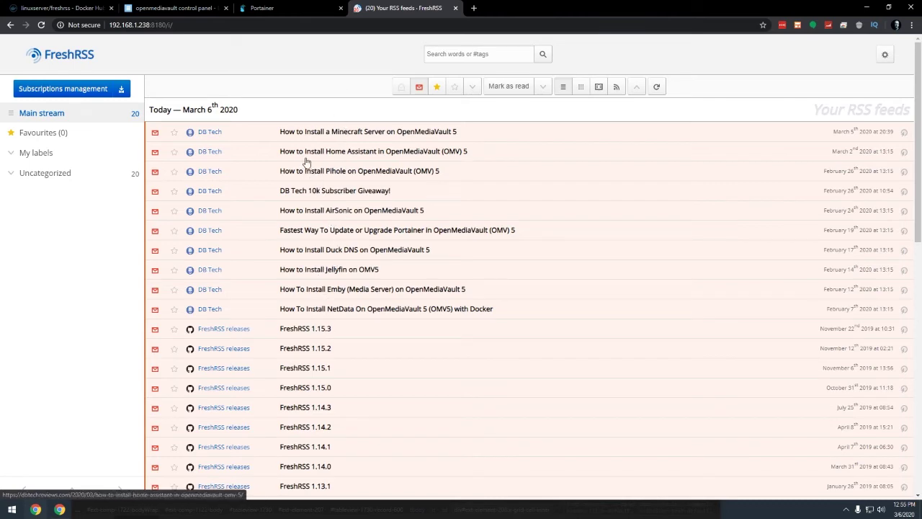
{"action": "left_click", "coordinate": [309, 132]}
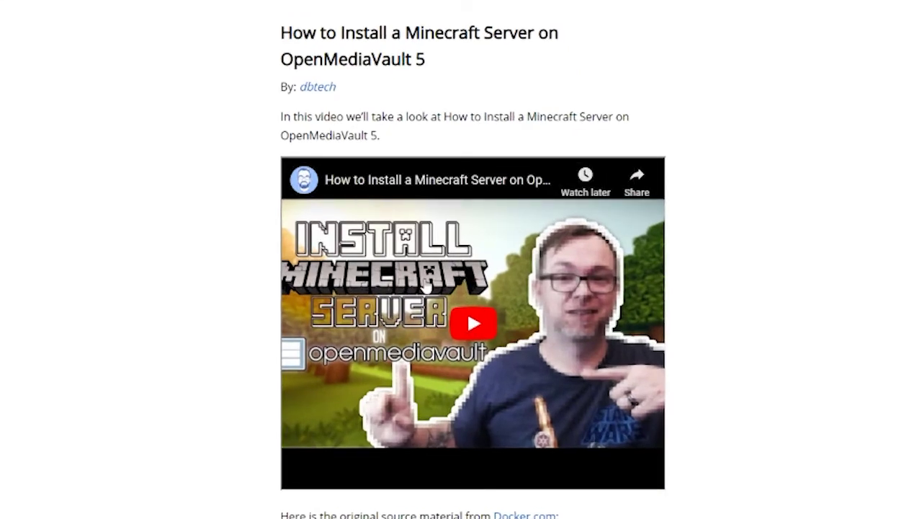
{"action": "scroll", "coordinate": [190, 328], "scroll_direction": "down", "scroll_amount": 5}
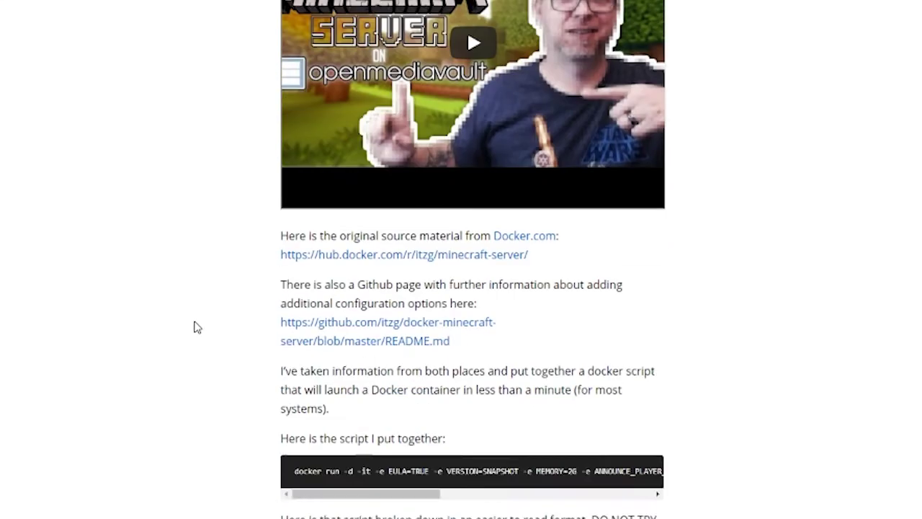
{"action": "scroll", "coordinate": [198, 327], "scroll_direction": "down", "scroll_amount": 1}
{"action": "scroll", "coordinate": [380, 436], "scroll_direction": "down", "scroll_amount": 4}
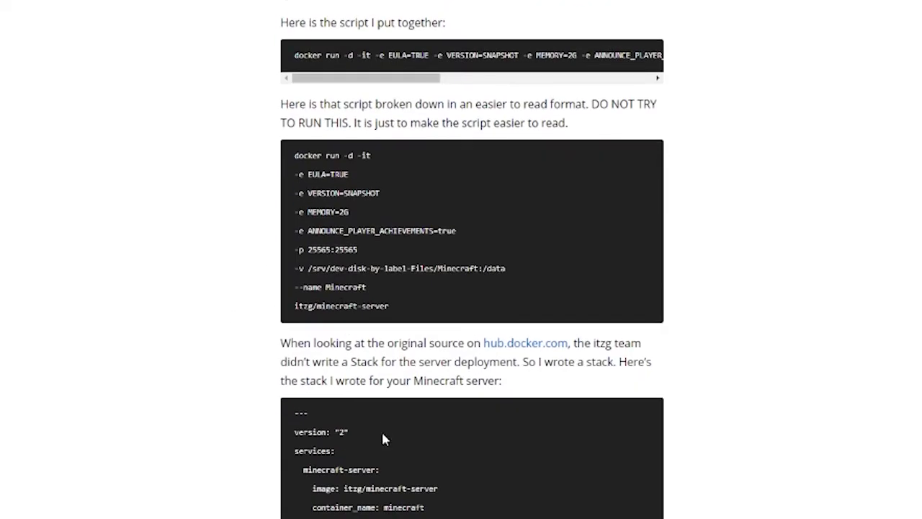
{"action": "scroll", "coordinate": [345, 380], "scroll_direction": "down", "scroll_amount": 5}
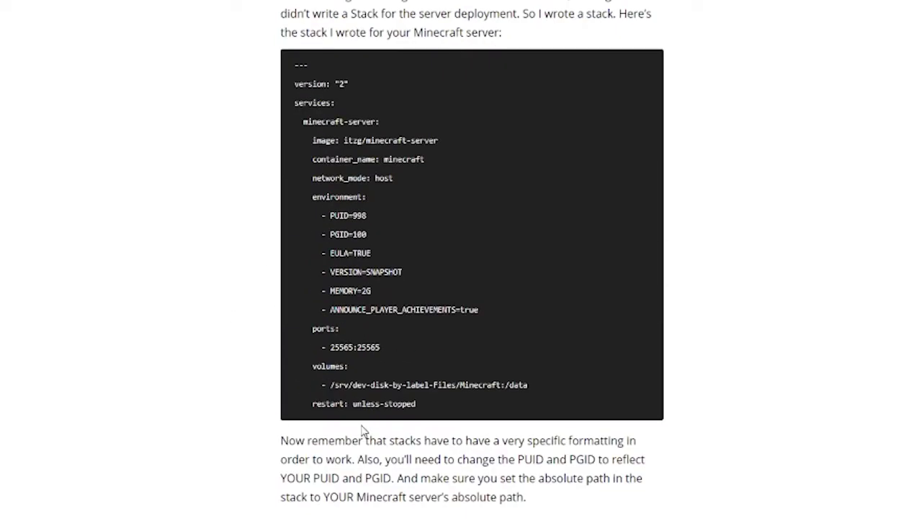
{"action": "scroll", "coordinate": [364, 430], "scroll_direction": "down", "scroll_amount": 5}
{"action": "scroll", "coordinate": [364, 430], "scroll_direction": "up", "scroll_amount": 18}
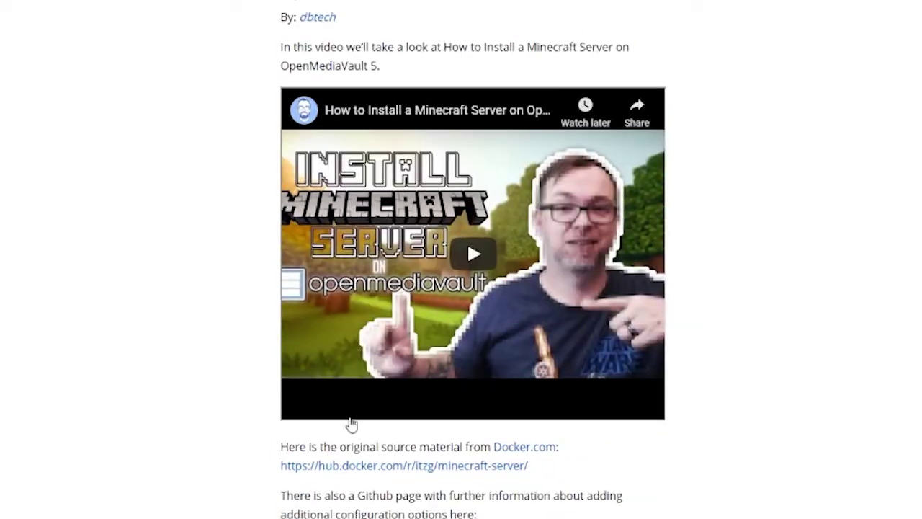
{"action": "scroll", "coordinate": [364, 404], "scroll_direction": "up", "scroll_amount": 3}
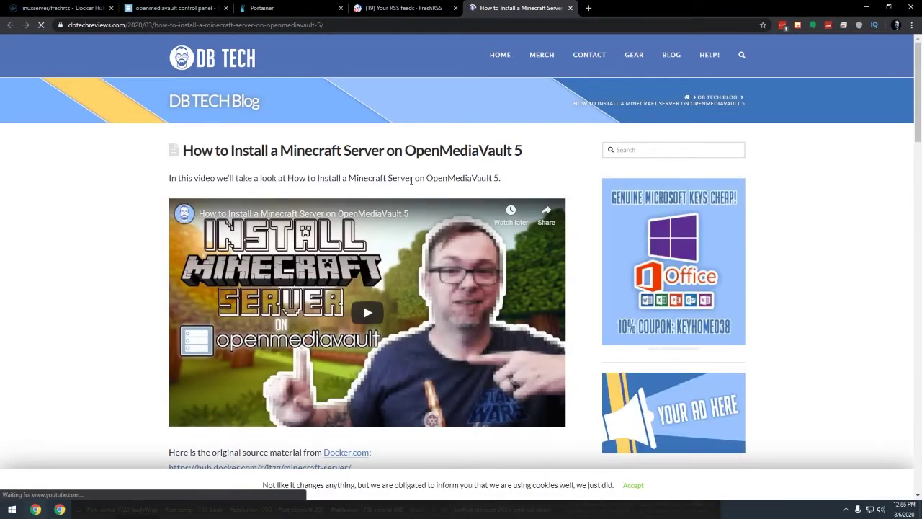
{"action": "scroll", "coordinate": [412, 172], "scroll_direction": "down", "scroll_amount": 10}
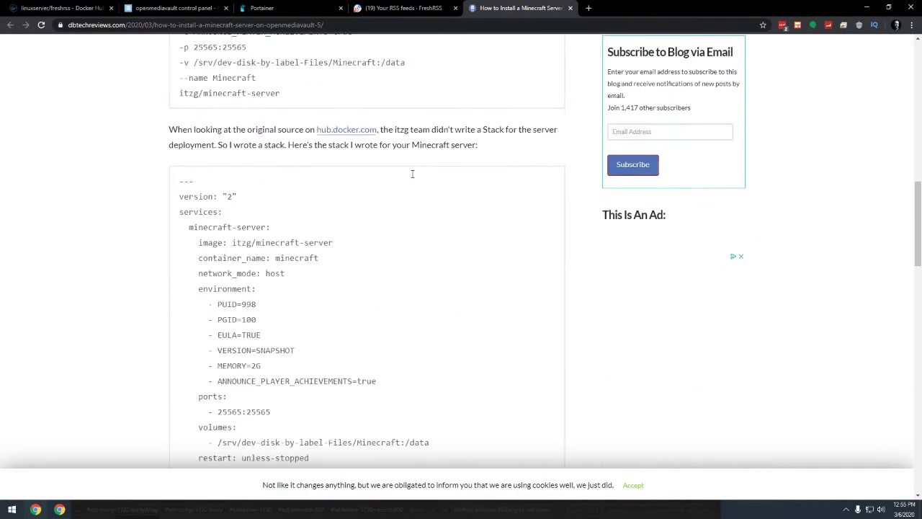
{"action": "scroll", "coordinate": [412, 173], "scroll_direction": "up", "scroll_amount": 10}
{"action": "key", "text": "ctrl+w"}
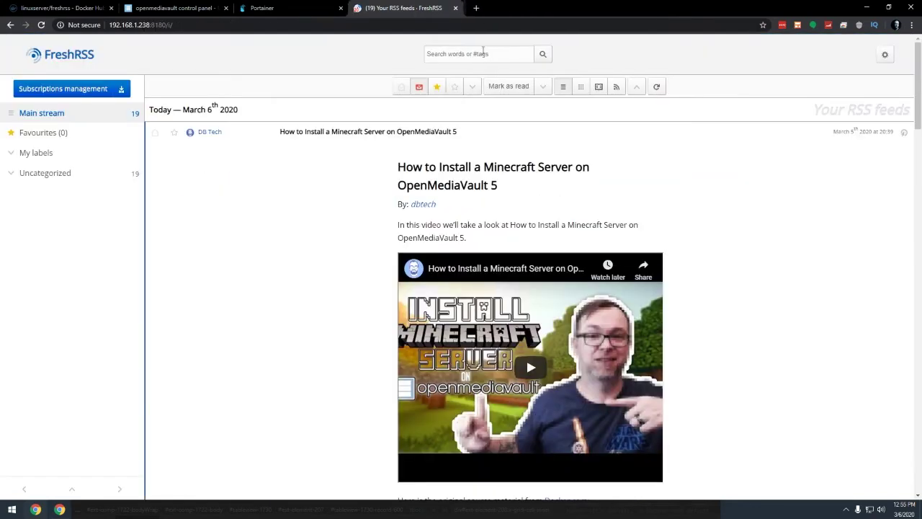
Step: Create a new category named YouTube in Subscriptions management
{"action": "left_click", "coordinate": [109, 89]}
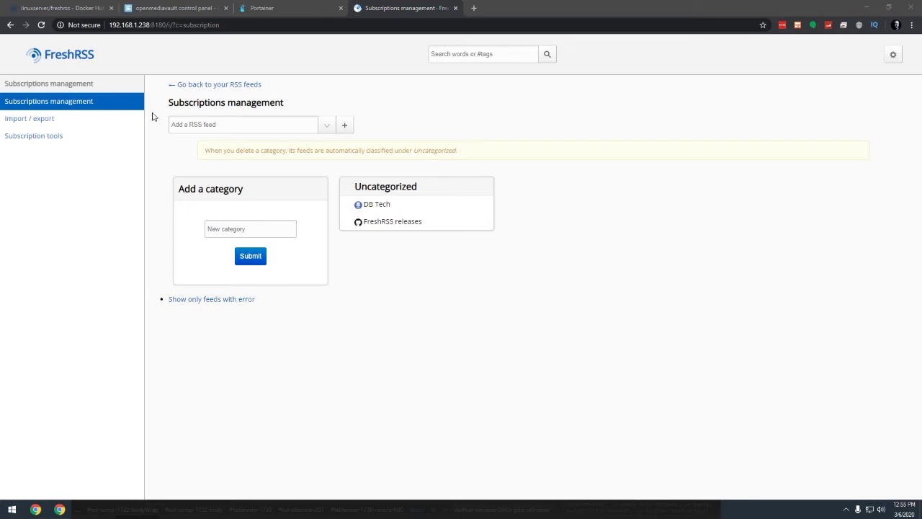
{"action": "left_click", "coordinate": [254, 224]}
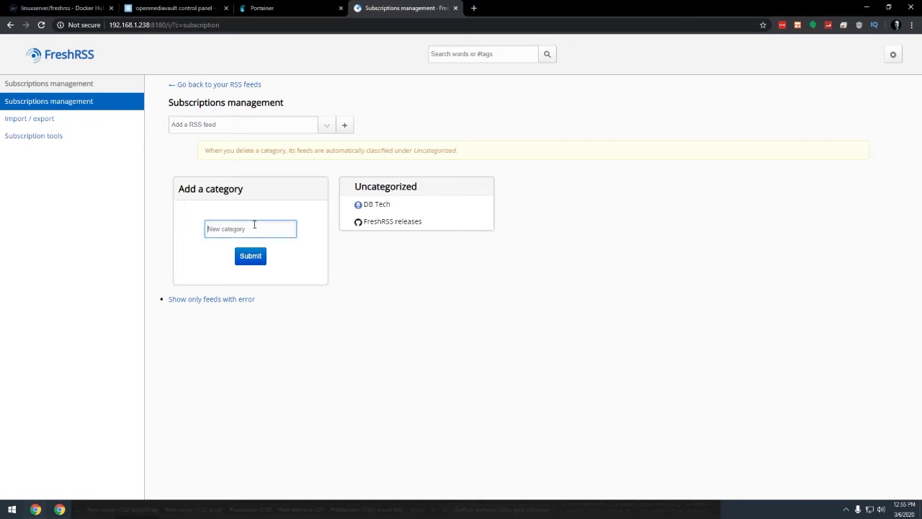
{"action": "type", "text": "YouTube"}
{"action": "left_click", "coordinate": [251, 256]}
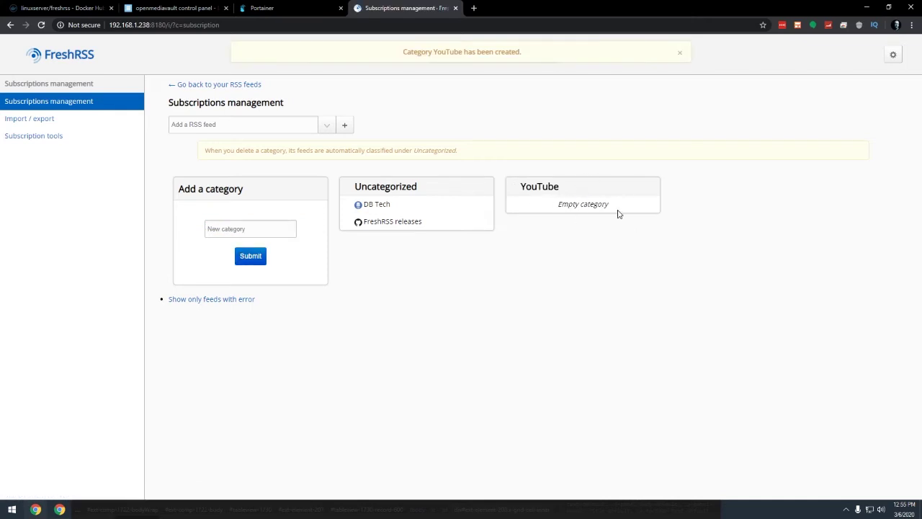
Step: Paste the YouTube channel's videos.xml feed URL into Add a RSS feed and inspect its channel ID
{"action": "left_click", "coordinate": [209, 121]}
{"action": "type", "text": "https://www.youtube.com/feeds/videos.xml?channel_id=UCVy16RS5eEDh8anP8j94G2A"}
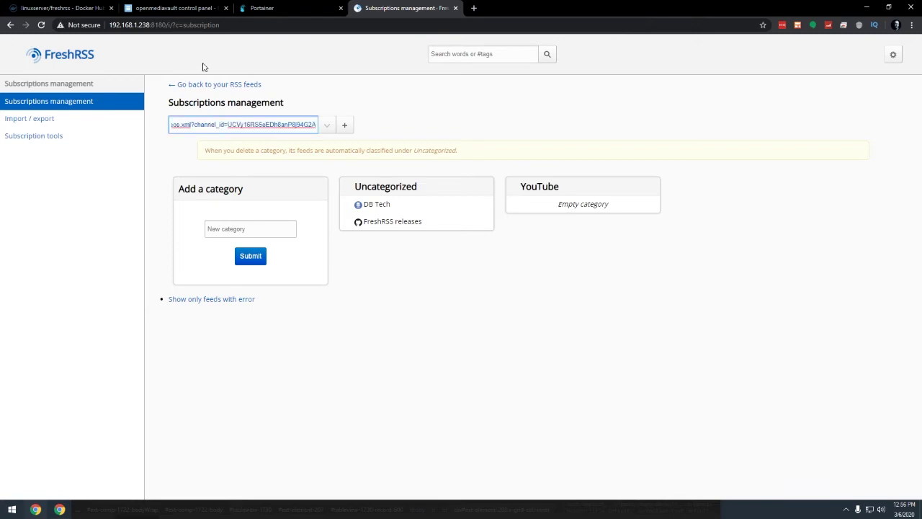
{"action": "left_click", "coordinate": [204, 26]}
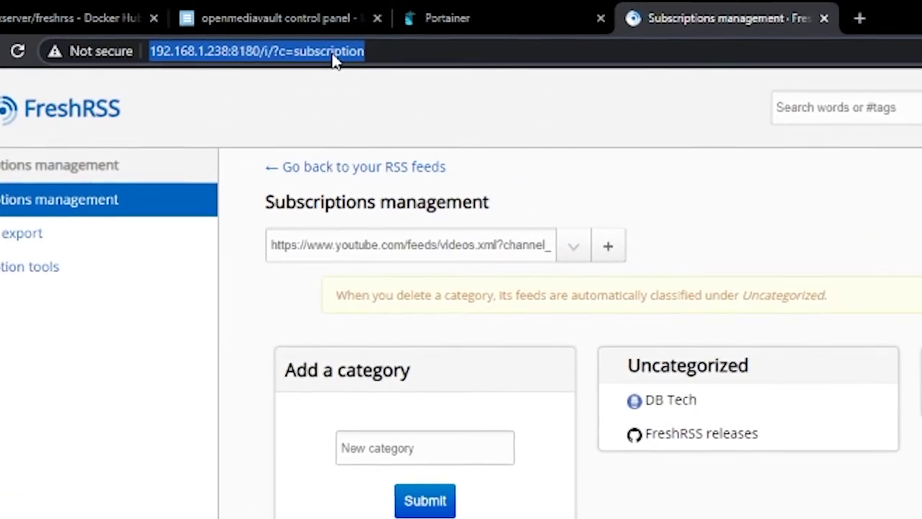
{"action": "type", "text": "https://www.youtube.com/feeds/videos.xml?channel_id=UCVy16RS5eEDh8anP8j94G2A"}
{"action": "key", "text": "Return"}
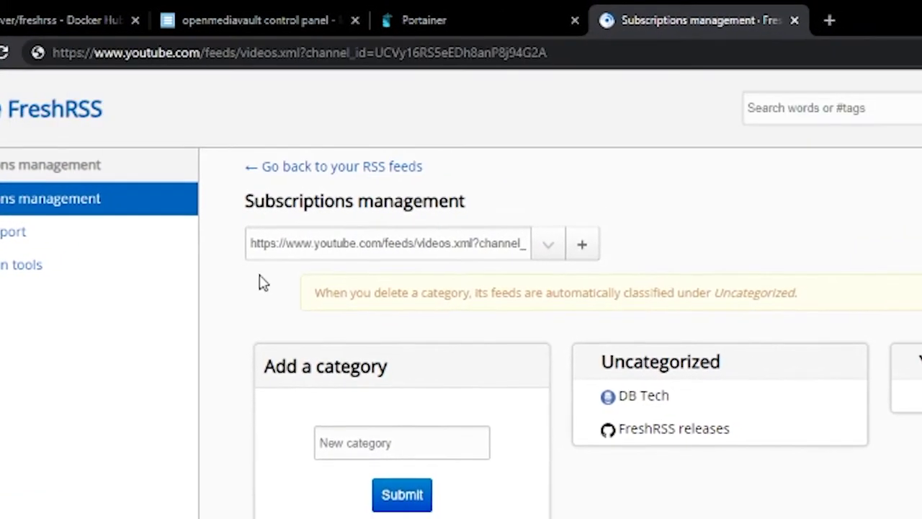
{"action": "double_click", "coordinate": [66, 52]}
{"action": "left_click_drag", "start_coordinate": [60, 52], "coordinate": [522, 52]}
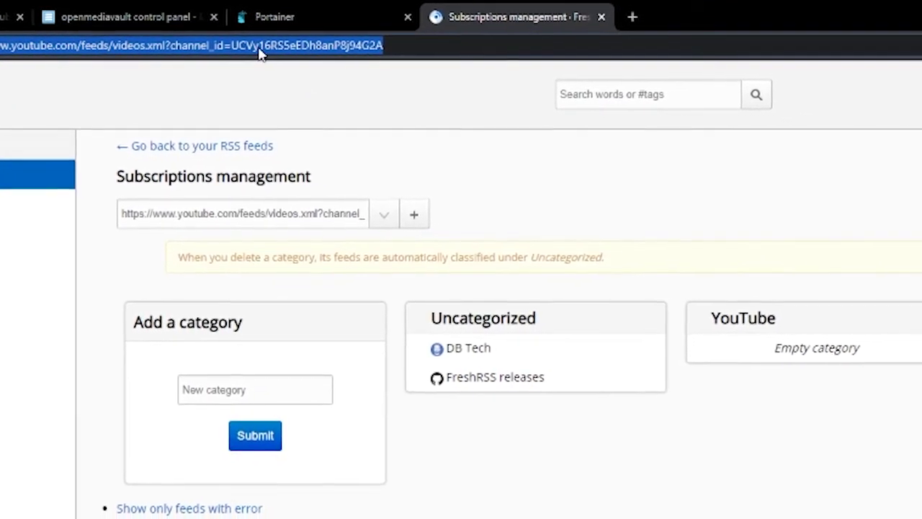
{"action": "left_click", "coordinate": [260, 52]}
{"action": "left_click_drag", "start_coordinate": [230, 45], "coordinate": [420, 48]}
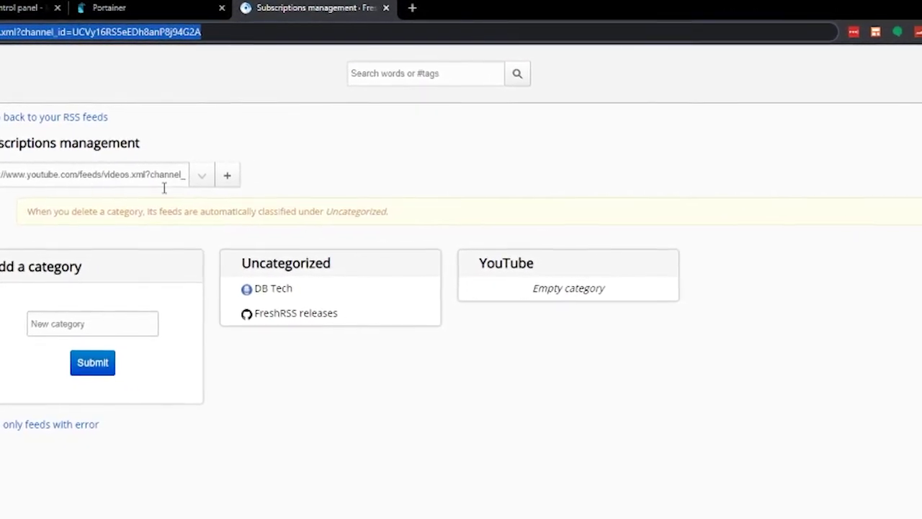
Step: Add the YouTube feed under category YouTube, visible only in its category, then return to the main stream
{"action": "left_click", "coordinate": [226, 175]}
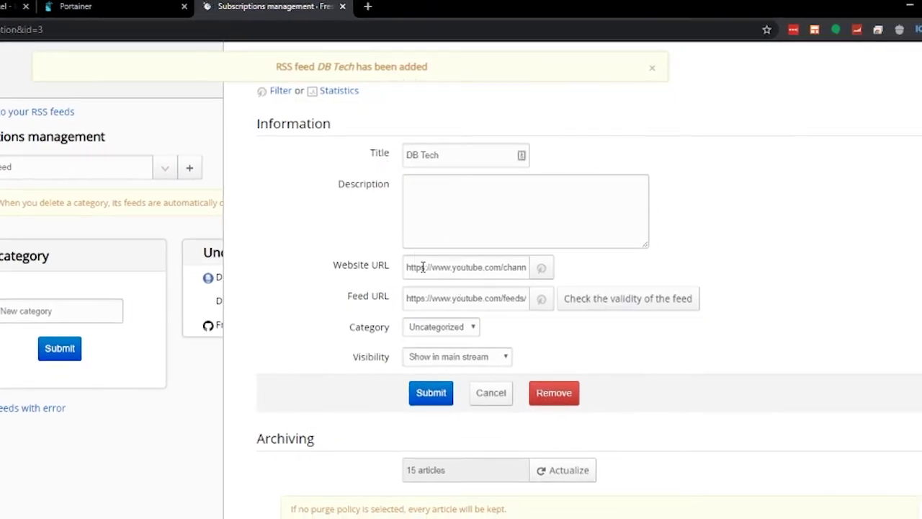
{"action": "left_click", "coordinate": [434, 332]}
{"action": "left_click", "coordinate": [431, 355]}
{"action": "left_click", "coordinate": [425, 358]}
{"action": "left_click", "coordinate": [428, 360]}
{"action": "left_click", "coordinate": [429, 360]}
{"action": "left_click", "coordinate": [435, 384]}
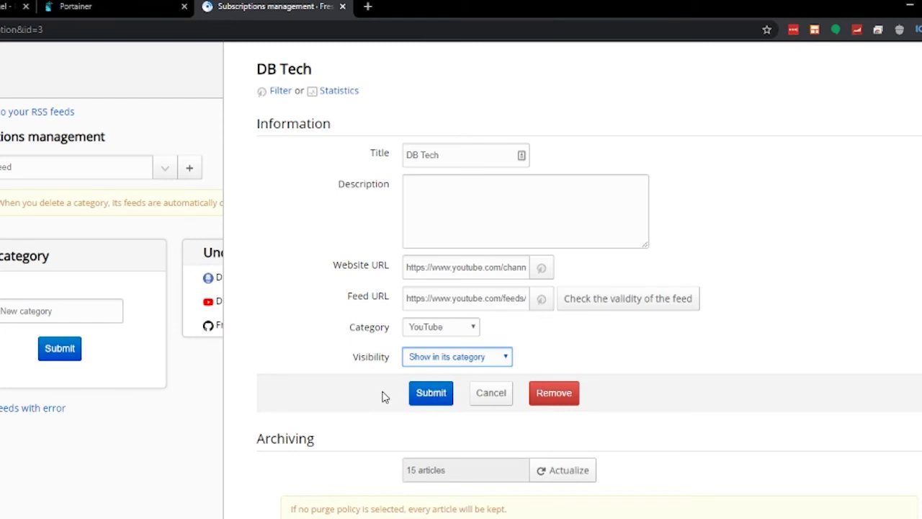
{"action": "left_click", "coordinate": [430, 393]}
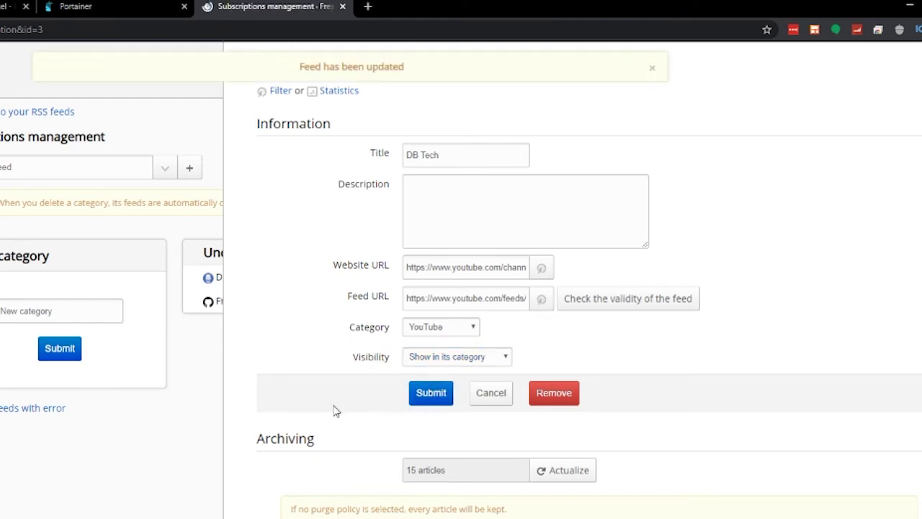
{"action": "left_click", "coordinate": [153, 478]}
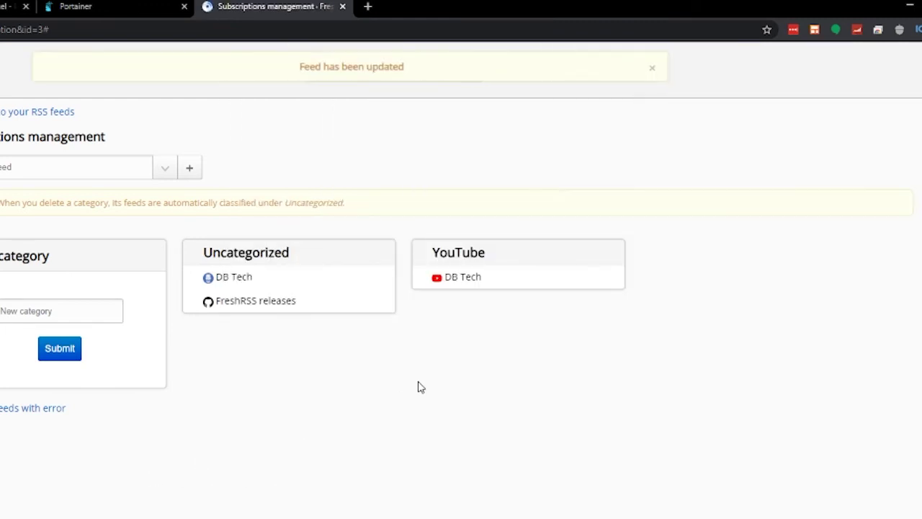
{"action": "left_click", "coordinate": [58, 56]}
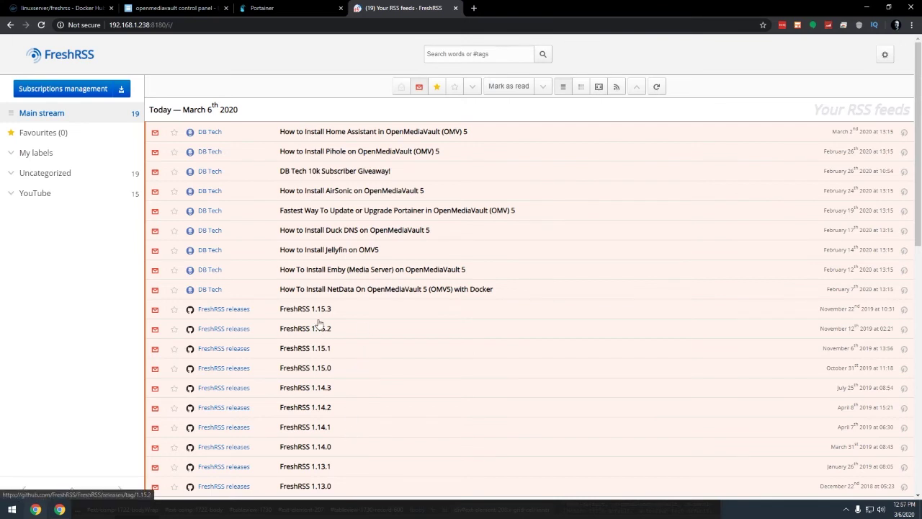
Step: Filter to the YouTube category, expand the Minecraft Server video article, and scroll its description
{"action": "left_click", "coordinate": [47, 199]}
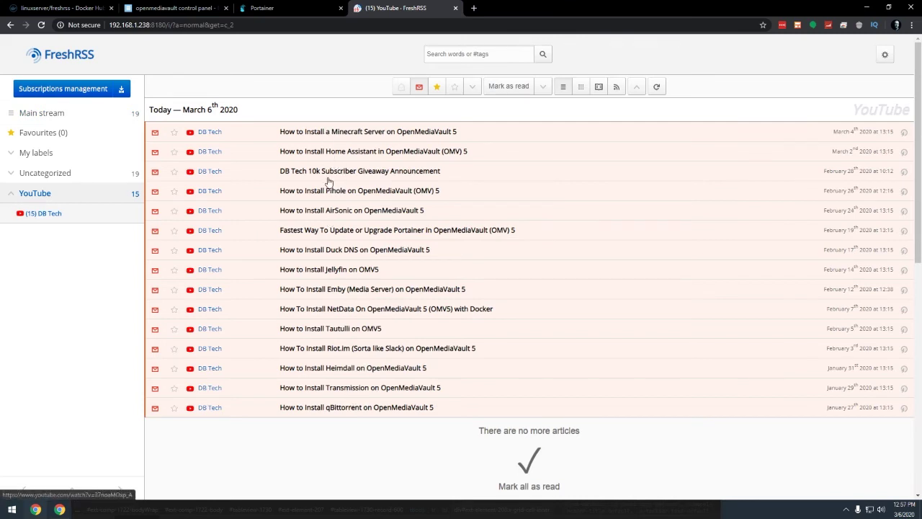
{"action": "left_click", "coordinate": [327, 133]}
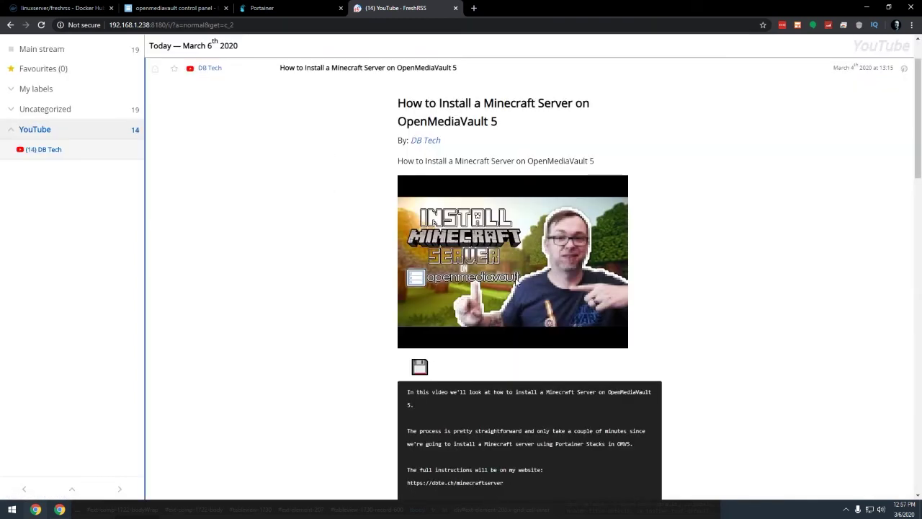
{"action": "left_click_drag", "start_coordinate": [411, 161], "coordinate": [503, 171]}
{"action": "triple_click", "coordinate": [443, 163]}
{"action": "scroll", "coordinate": [362, 295], "scroll_direction": "down", "scroll_amount": 3}
{"action": "left_click_drag", "start_coordinate": [620, 209], "coordinate": [469, 432]}
{"action": "scroll", "coordinate": [462, 163], "scroll_direction": "down", "scroll_amount": 3}
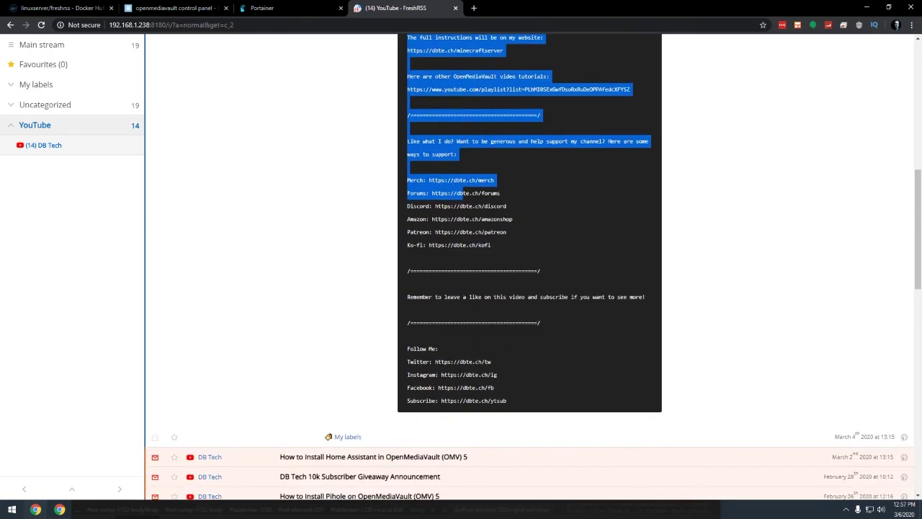
{"action": "scroll", "coordinate": [483, 333], "scroll_direction": "up", "scroll_amount": 5}
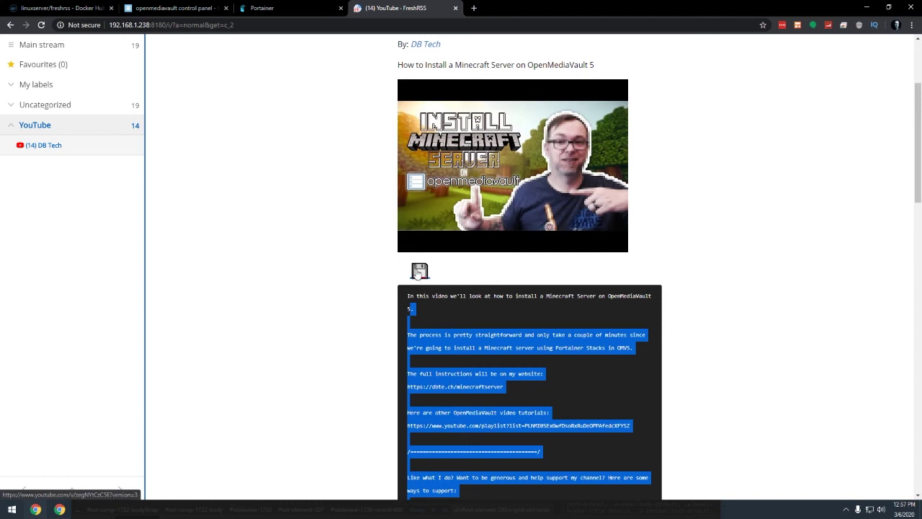
{"action": "scroll", "coordinate": [419, 272], "scroll_direction": "up", "scroll_amount": 2}
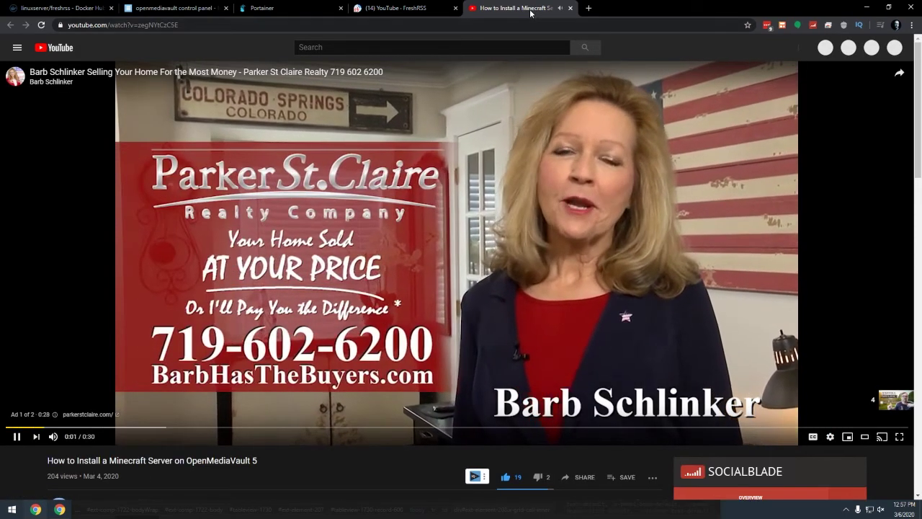
Step: Close the YouTube video tab to return to FreshRSS
{"action": "middle_click", "coordinate": [531, 12]}
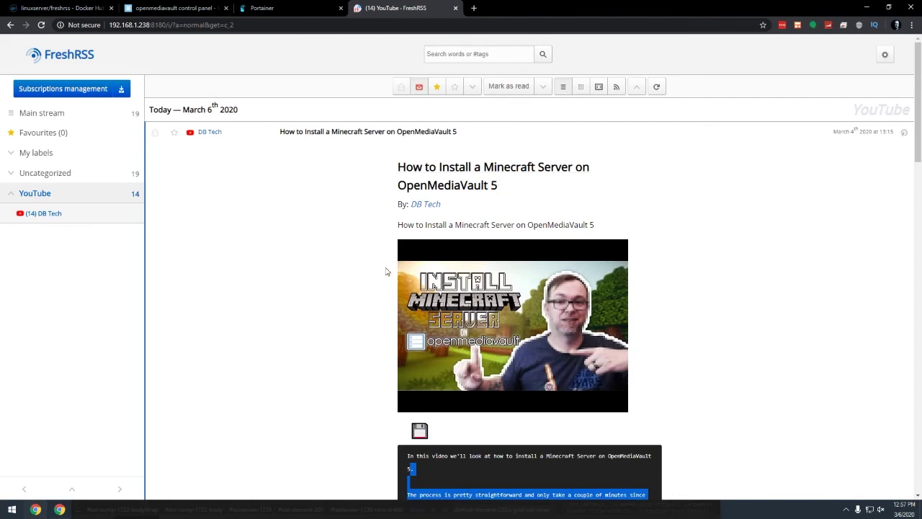